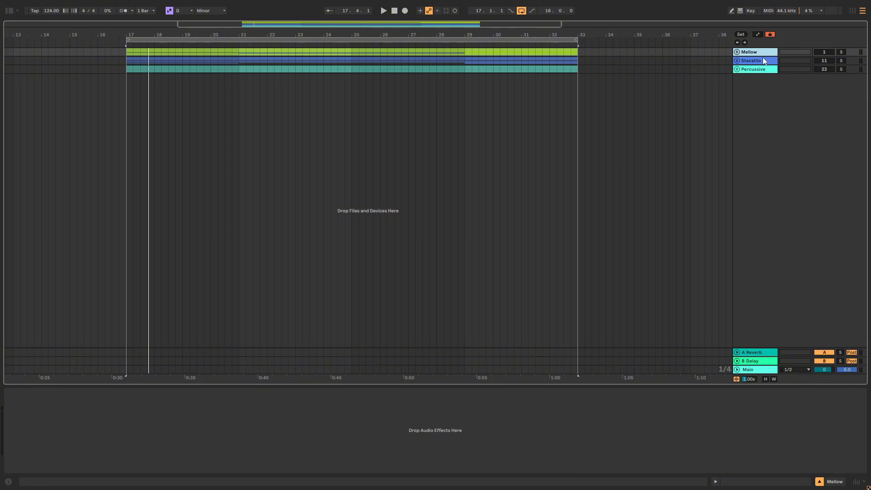
Step: Select the Stacatto and Percussive group tracks in turn and show the project in full screen
left_click(763, 60)
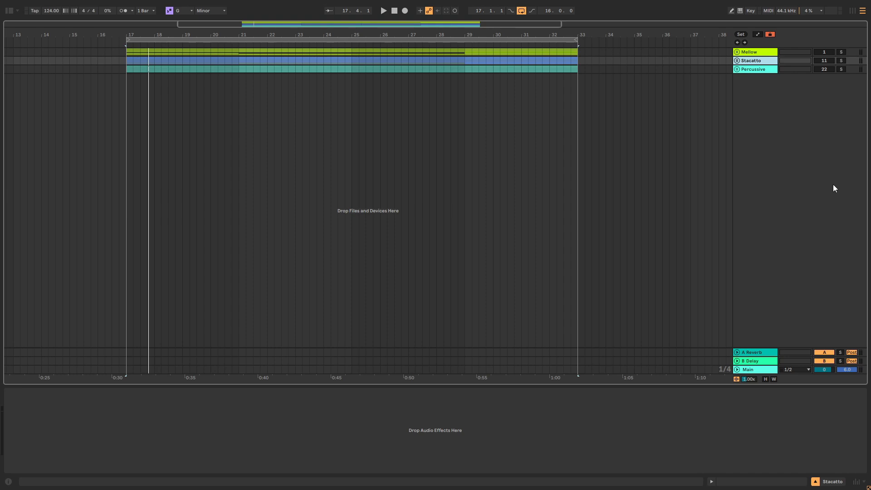
left_click(754, 70)
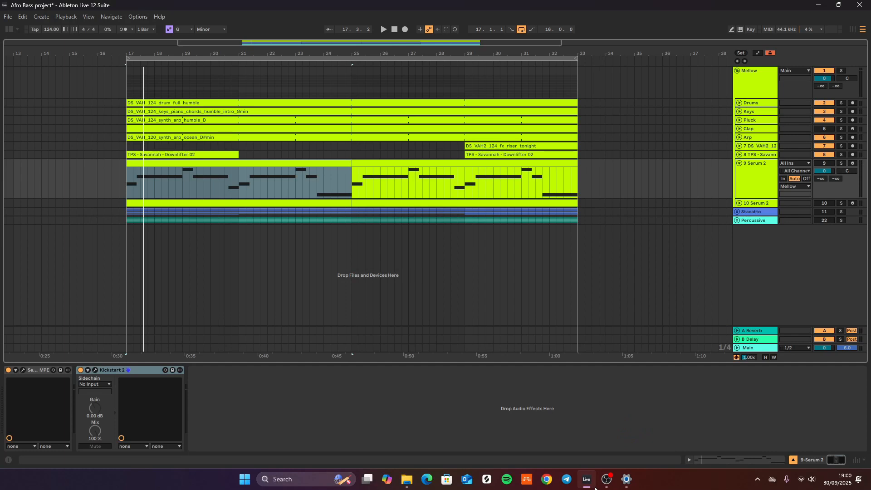
key("F11")
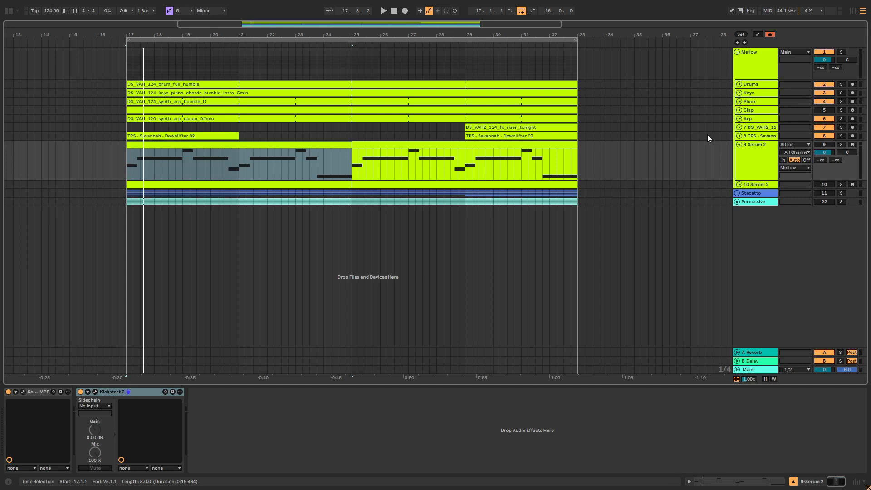
Step: Play the Mellow group's loop without and with the 9 Serum 2 bass track
key("space")
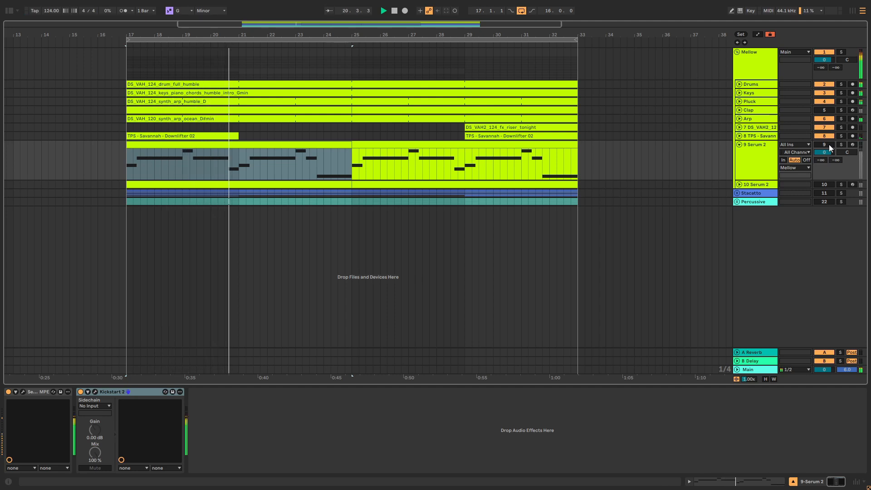
key("space")
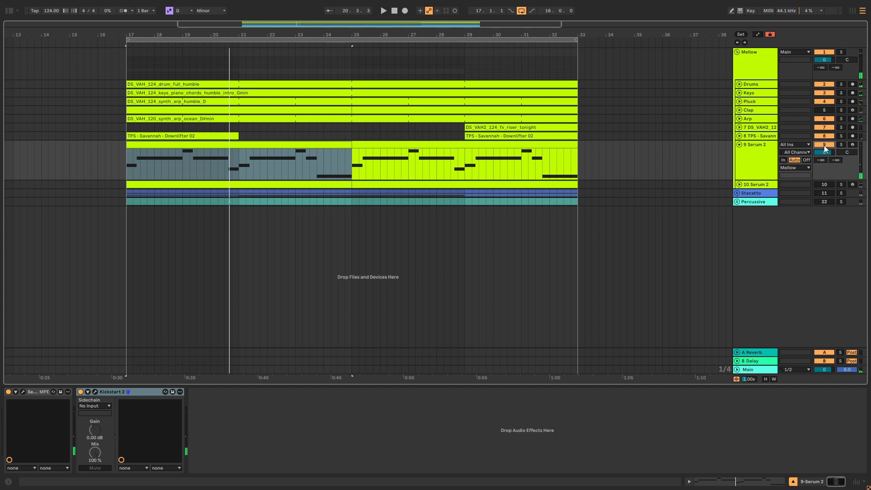
key("space")
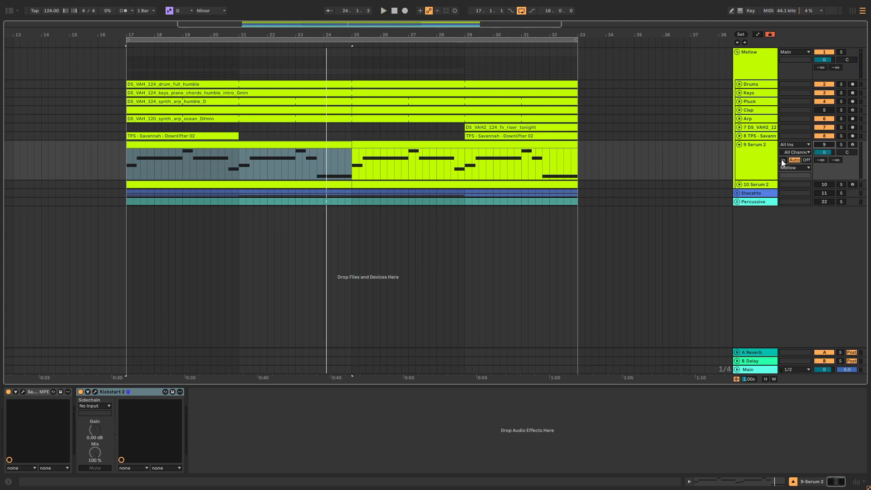
Step: Fold the 9 Serum 2 track, then unfold and solo the 10 Serum 2 track
left_click(740, 145)
left_click(739, 153)
left_click(764, 156)
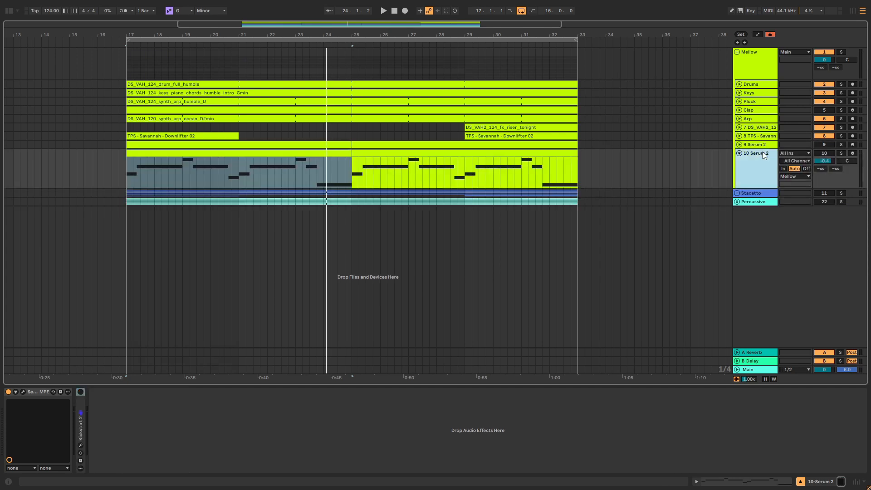
left_click(841, 153)
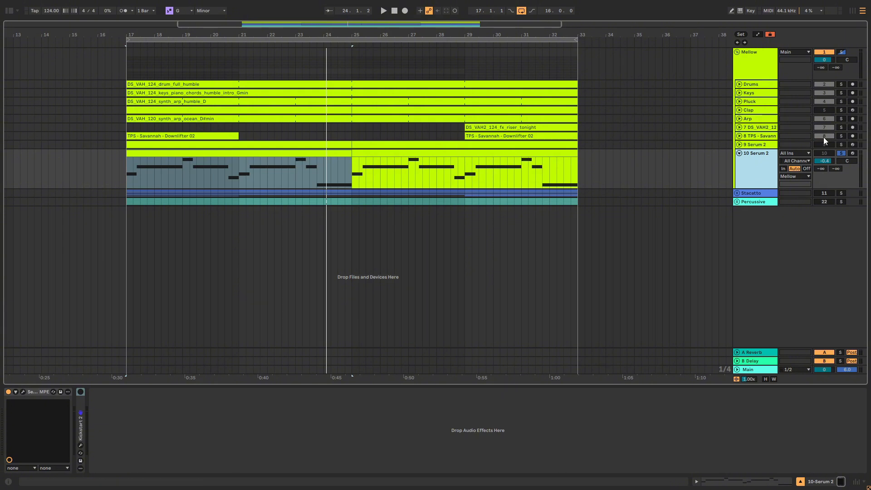
Step: Unfold and solo the 9 Serum 2 track and switch off its Kickstart 2 device during playback
left_click(739, 144)
left_click(758, 159)
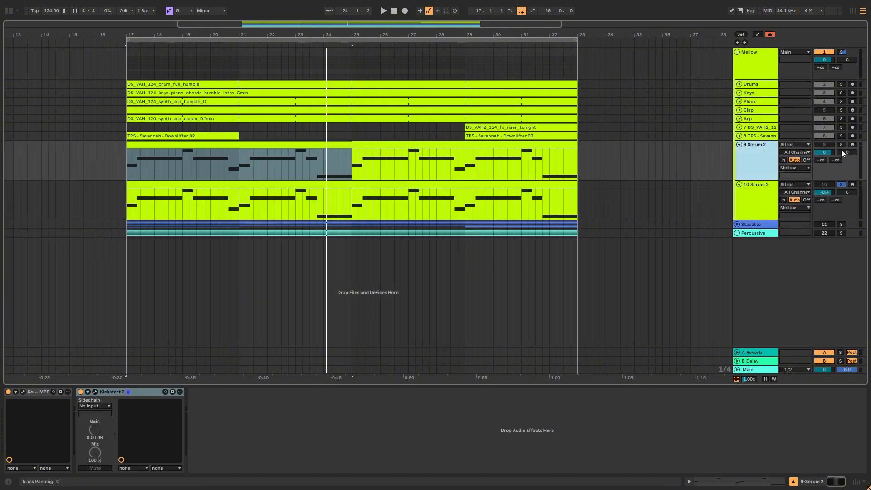
left_click(841, 144)
key("space")
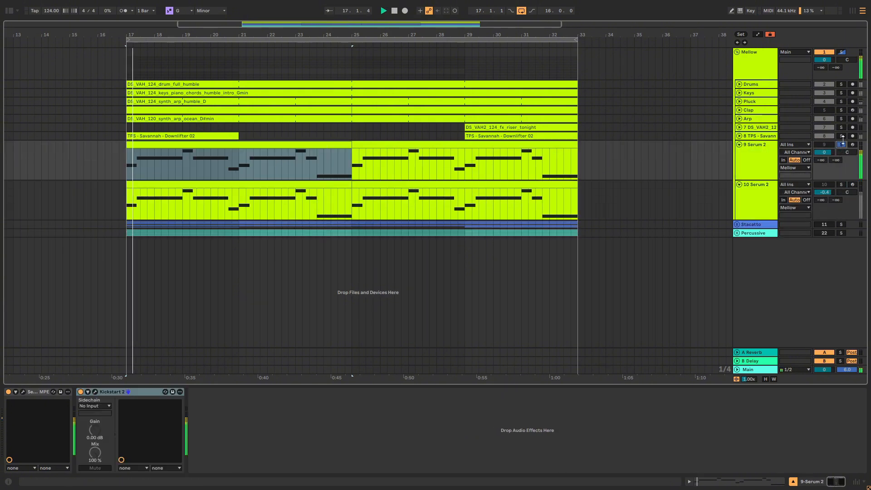
left_click(82, 393)
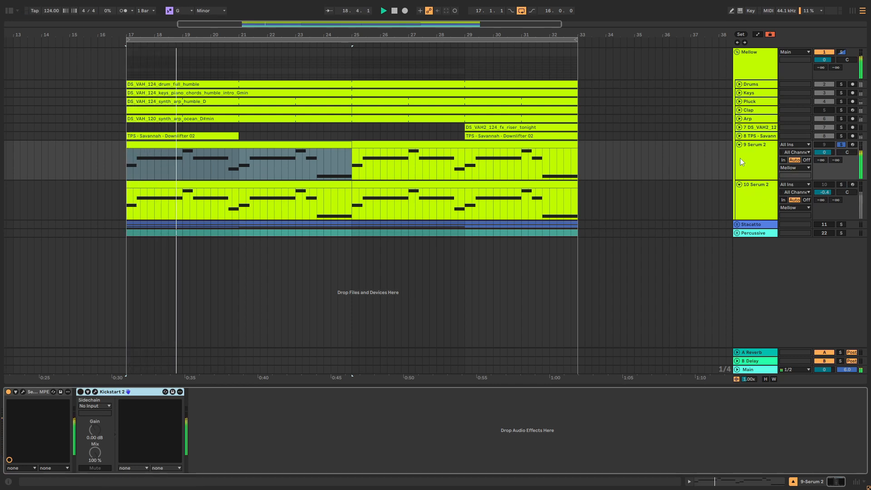
Step: Fold 9 Serum 2, play the soloed 10 Serum 2 track, and open its Serum 2 plug-in window
left_click(740, 144)
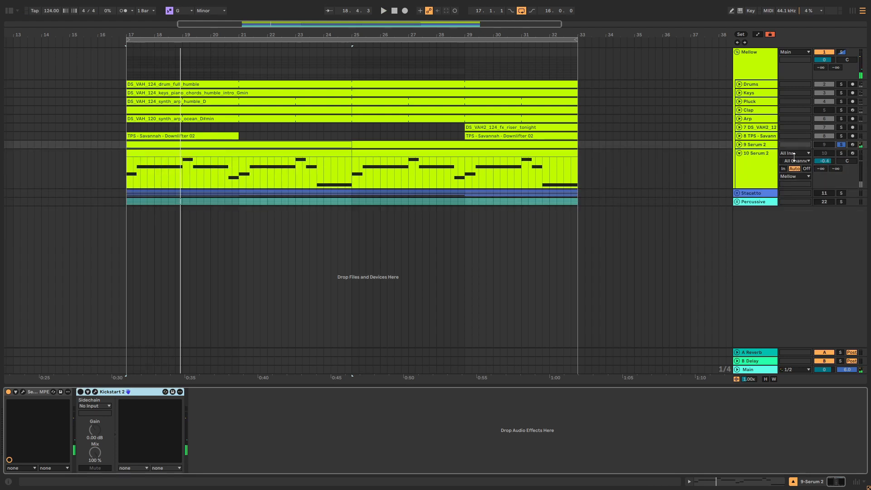
left_click(653, 185)
key("space")
key("space")
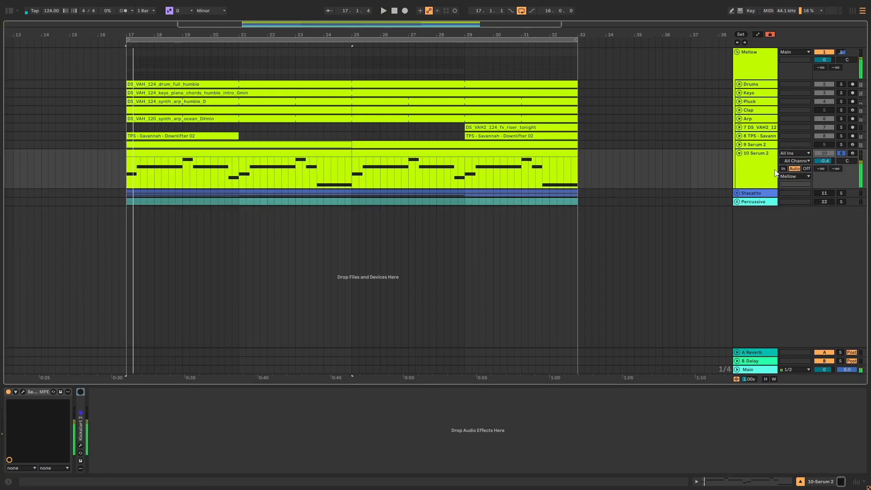
key("space")
double_click(772, 168)
left_click(23, 391)
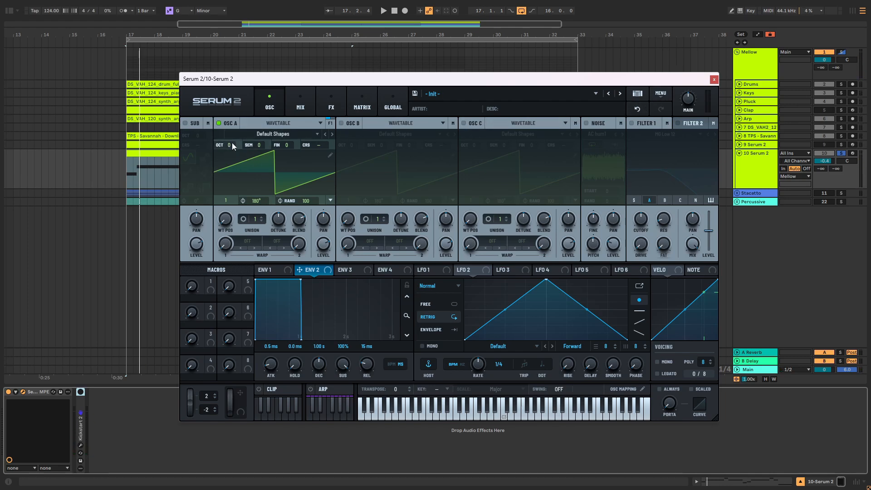
Step: Load the Analog wavetable Jno into OSC A, with octave -2 and wavetable position 2
left_click(245, 136)
mouse_move(254, 145)
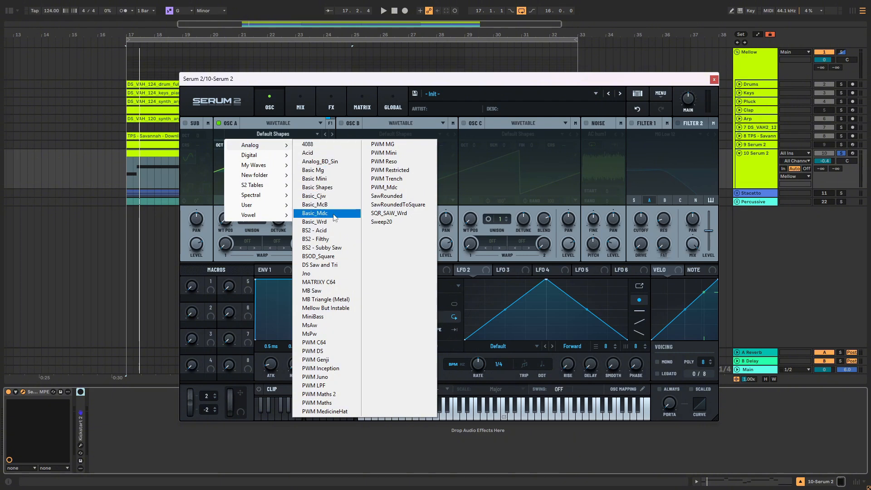
left_click(324, 275)
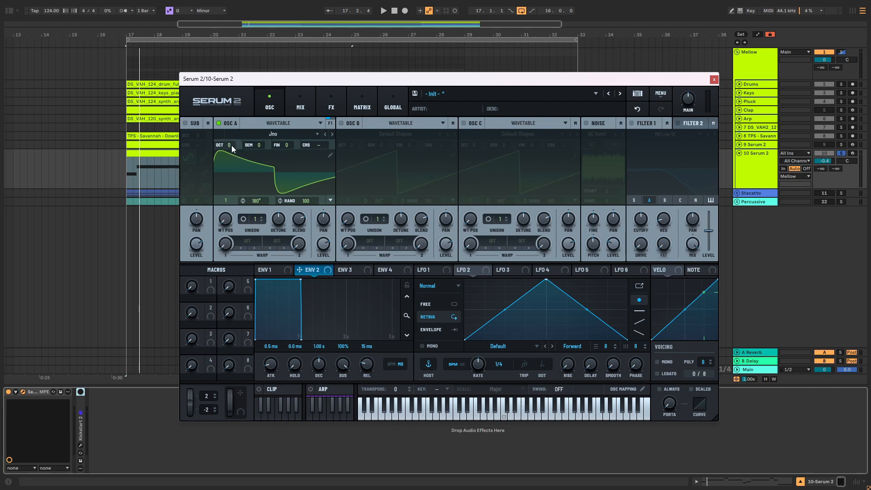
left_click_drag(231, 143, 230, 203)
key("space")
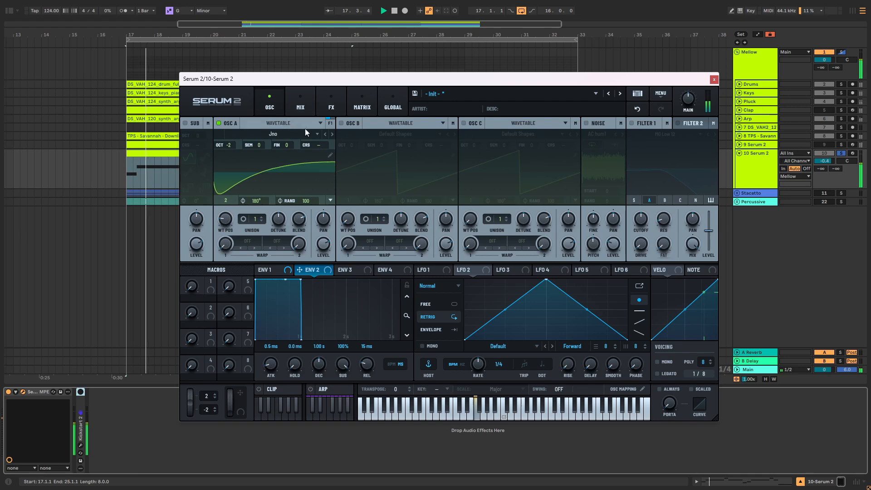
left_click(272, 270)
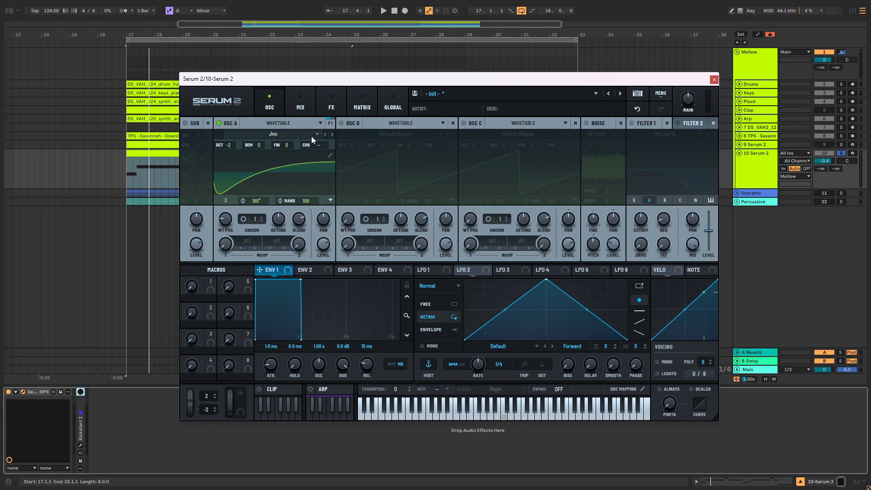
Step: Enable OSC B and load the Analog wavetable Basic Mg into it
left_click(342, 123)
left_click(383, 135)
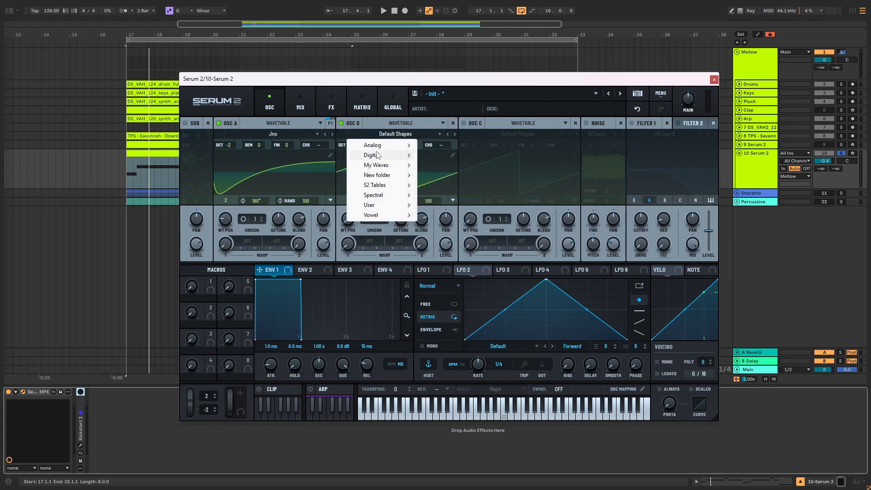
mouse_move(386, 146)
left_click(436, 170)
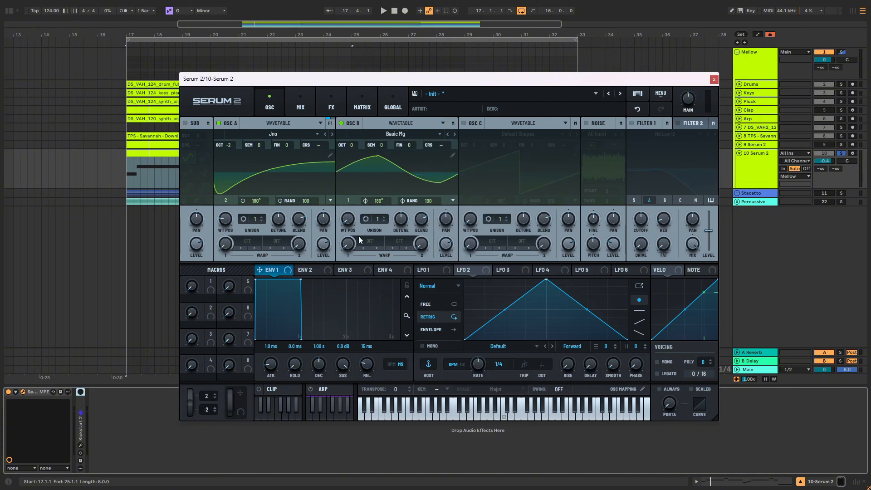
Step: Set OSC B's octave to -1 and its wavetable position to 121 while playing the bassline
left_click_drag(352, 153, 352, 156)
key("space")
left_click_drag(349, 221, 353, 151)
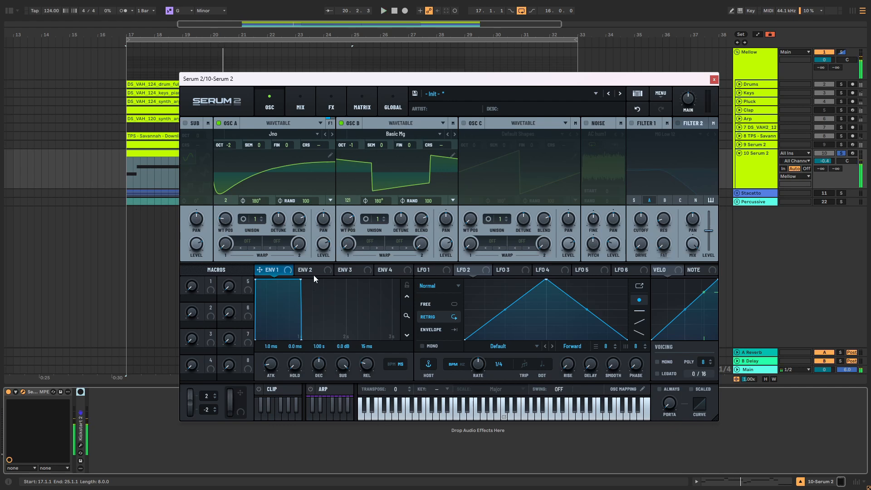
key("space")
Step: Switch the synth's voicing to Mono and play the bassline
key("space")
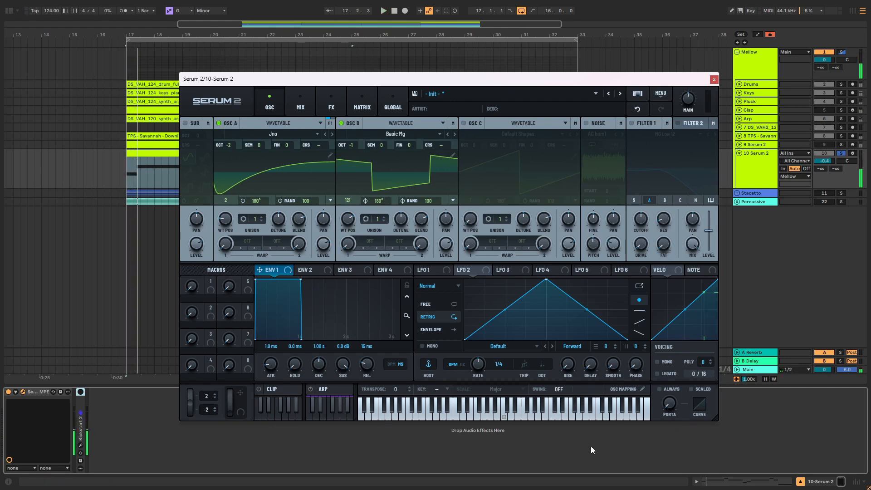
left_click(657, 361)
key("space")
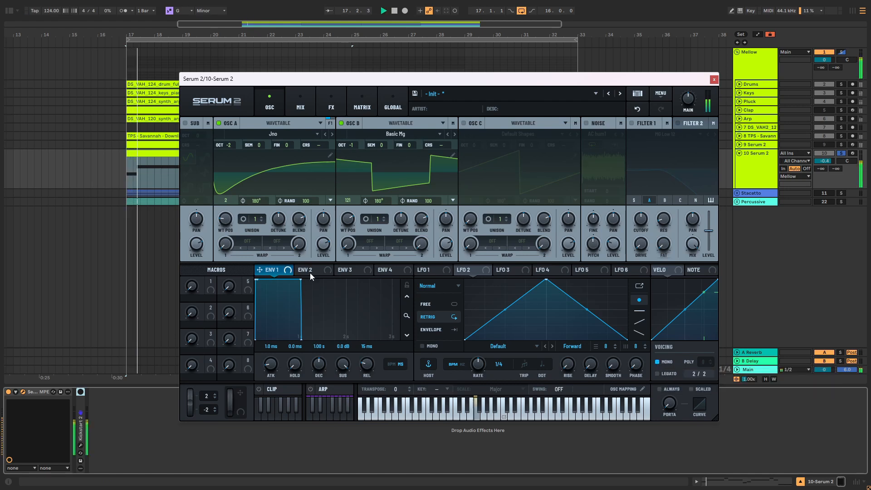
key("space")
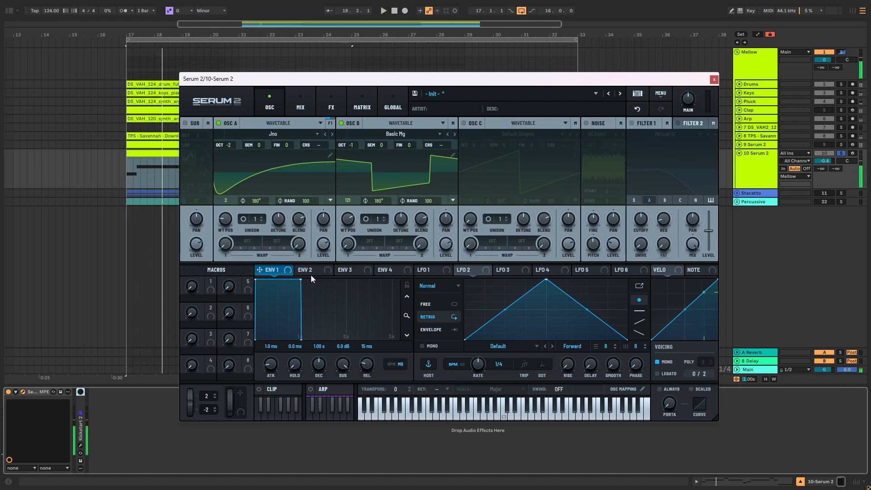
Step: Enable Filter 1 as MG Low 24 with a lowered cutoff and route OSC B through it as well
left_click(309, 273)
left_click(631, 123)
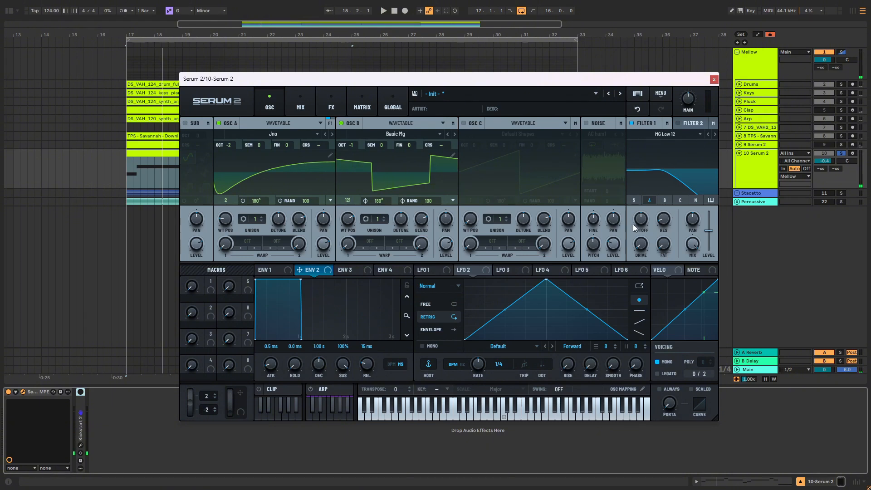
mouse_move(635, 228)
left_mouse_down()
mouse_move(634, 240)
mouse_move(647, 227)
left_mouse_up()
left_click(715, 134)
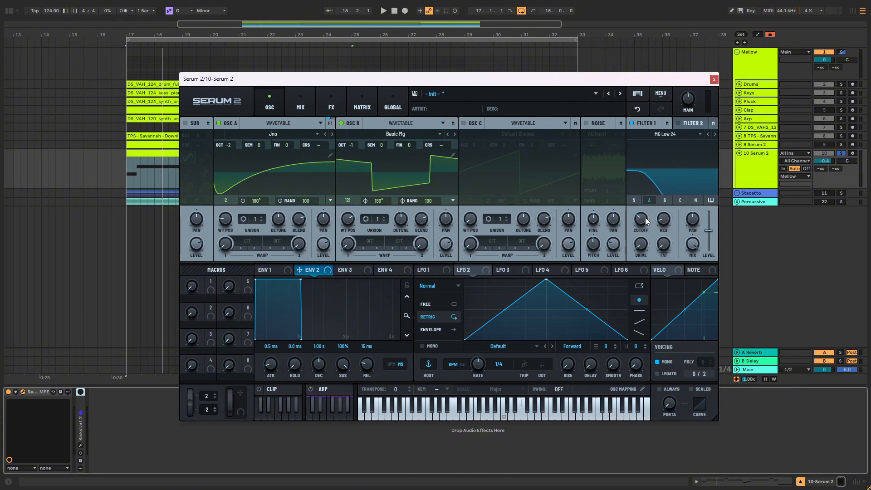
key("space")
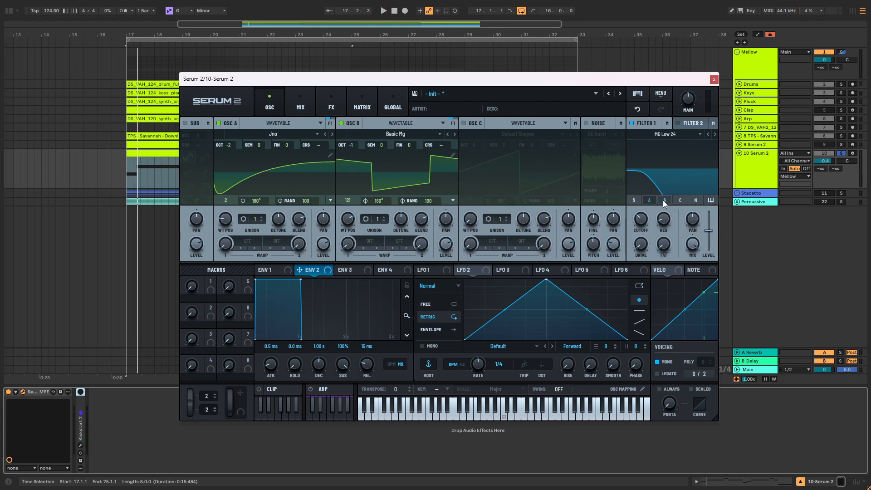
left_click(664, 201)
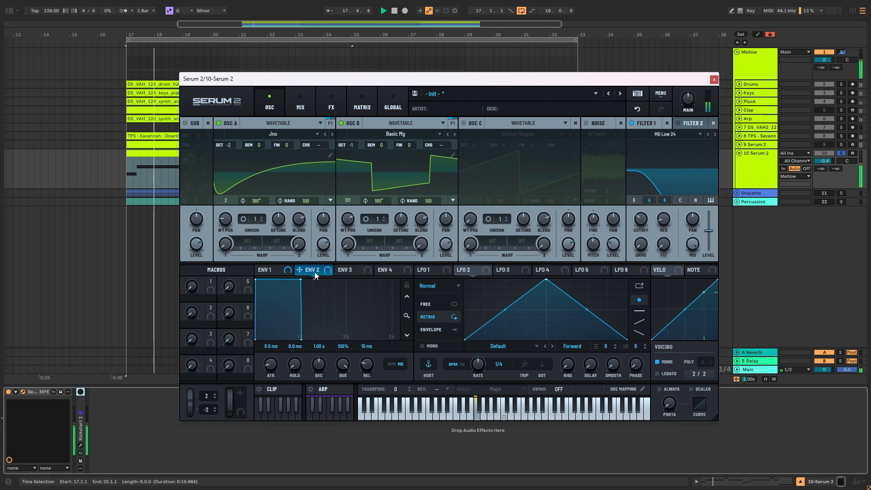
Step: Shape ENV 2 with a decay of about 0.7 s and no sustain, and assign it to Filter 1's cutoff
left_click_drag(301, 279, 641, 220)
key("space")
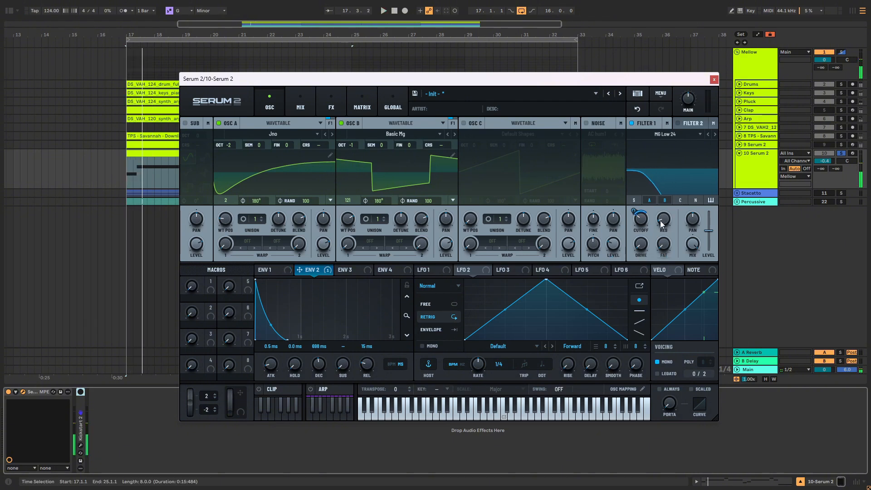
Step: Assign ENV 3 to Filter 1's resonance and give it a decay of about 0.5 s with no sustain
left_click_drag(368, 270, 663, 218)
mouse_move(657, 211)
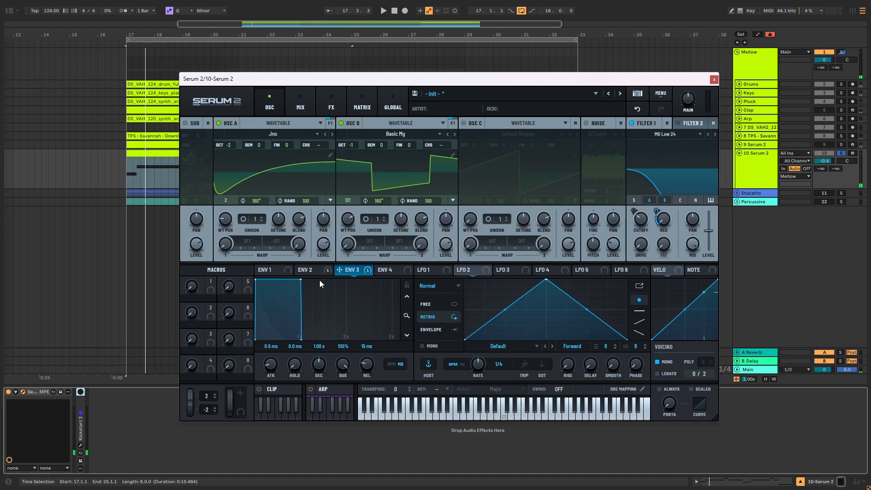
left_click_drag(300, 280, 261, 356)
key("space")
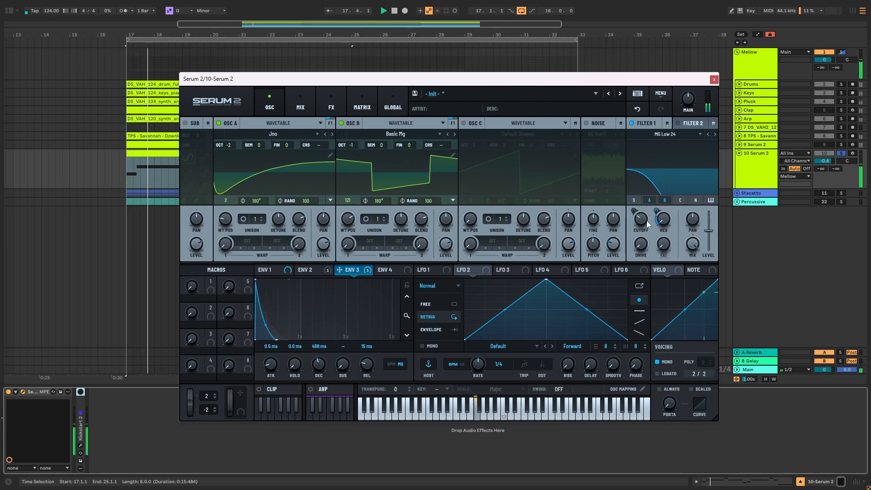
Step: Fine-tune Filter 1's cutoff to 81 Hz while playing the bassline
left_click_drag(642, 249, 643, 220)
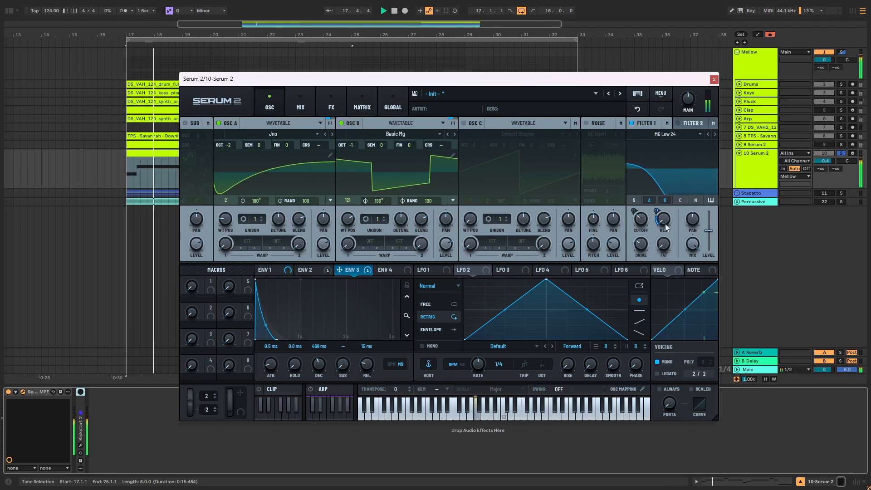
left_click_drag(642, 222, 642, 219)
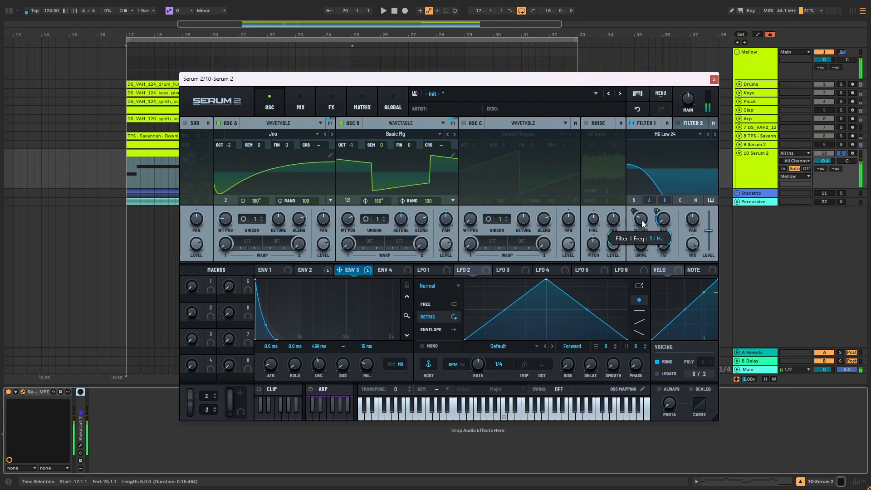
key("space")
key("space")
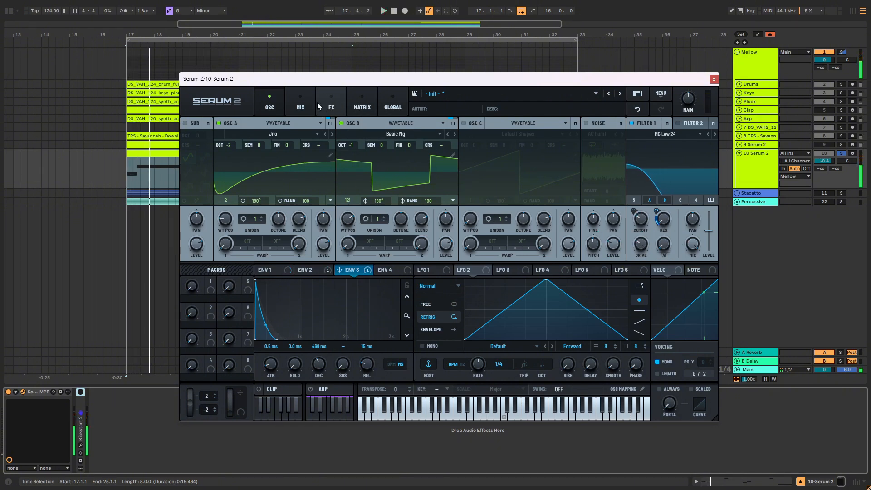
Step: Add a Tube distortion with 25% drive to Serum 2's main effects chain and audition the bassline
left_click(321, 104)
left_click(190, 139)
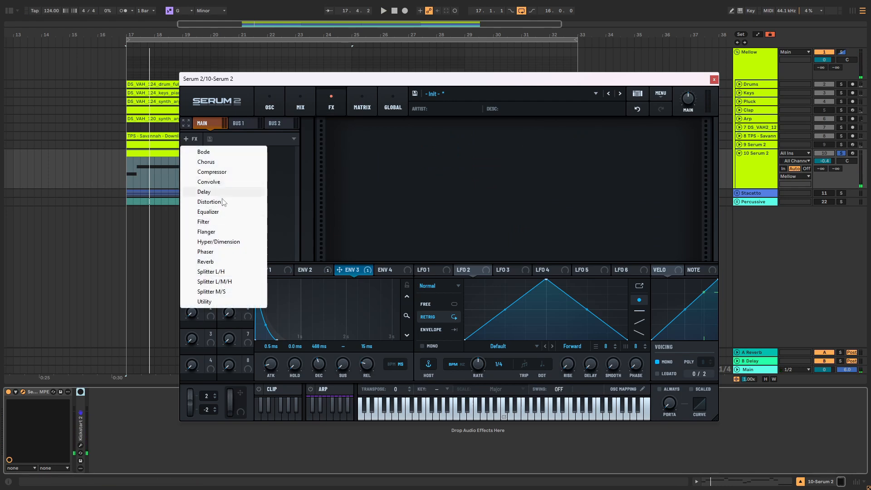
left_click(213, 202)
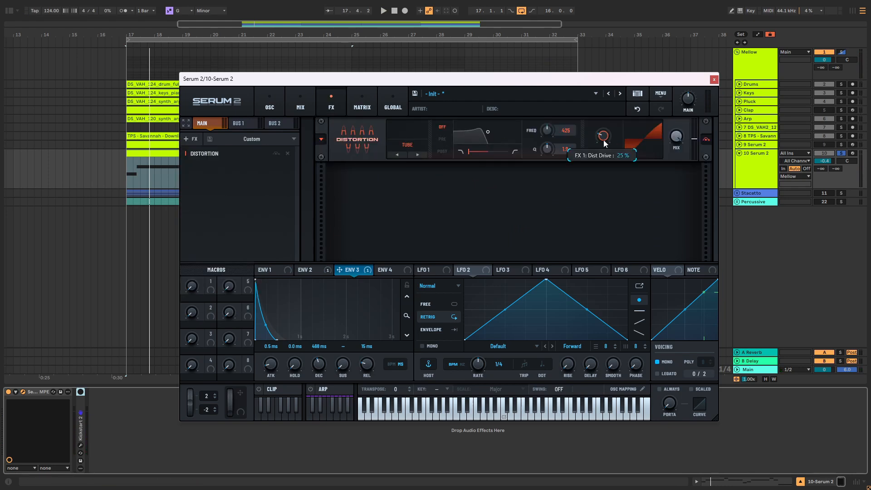
key("space")
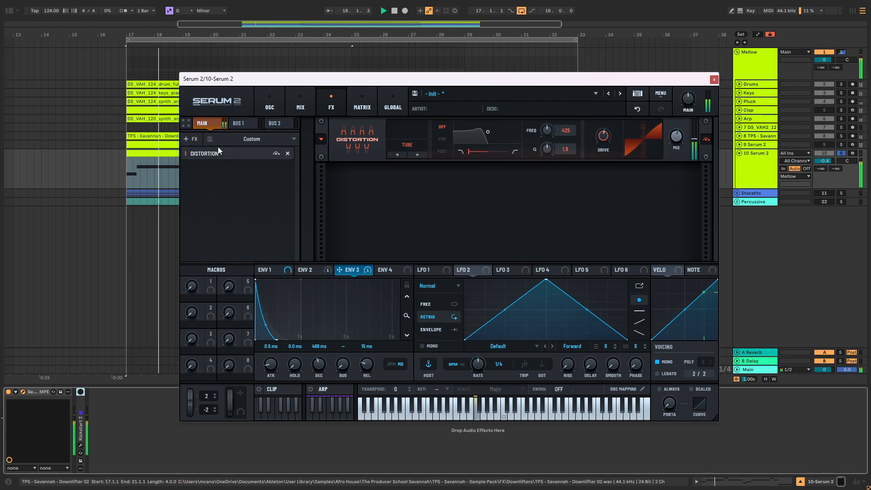
Step: Add a chorus after the distortion, reduce its mix slightly, and audition the bassline
left_click(190, 138)
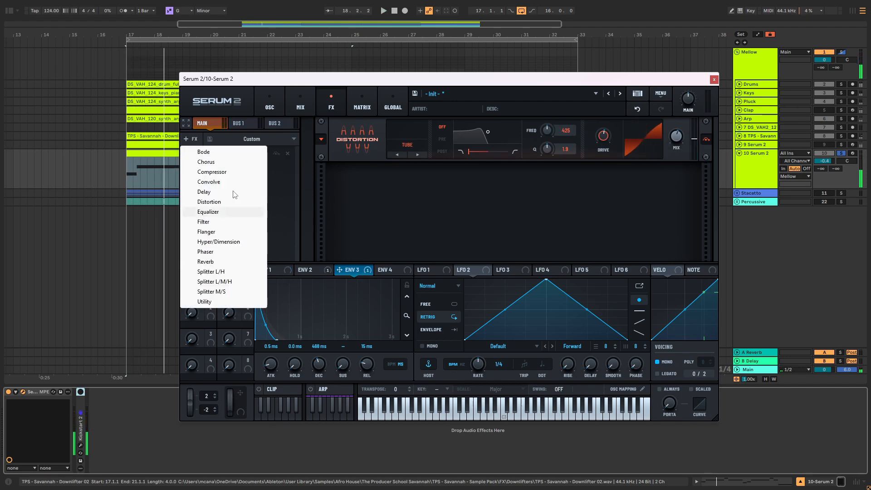
left_click(224, 162)
mouse_move(679, 180)
left_mouse_down()
mouse_move(675, 203)
mouse_move(676, 190)
left_mouse_up()
key("space")
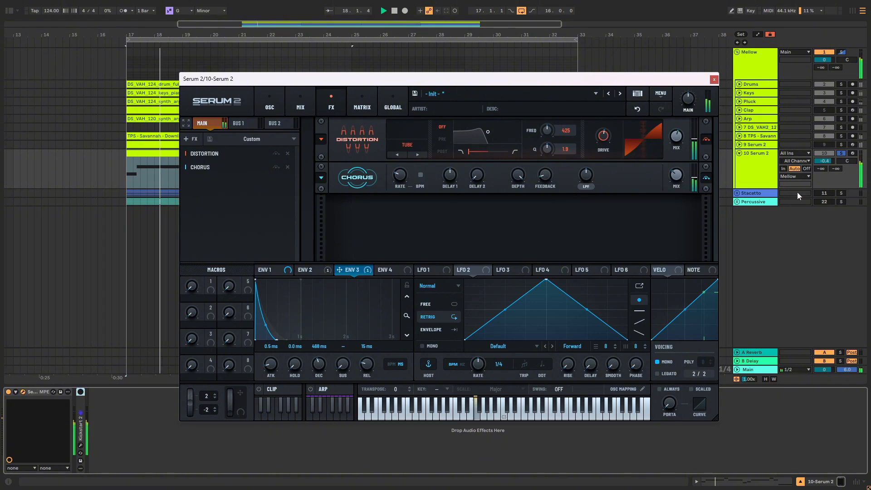
Step: Enable Kickstart 2 on track 10, close the Serum 2 window, and unsolo the bass to hear it in the full mix
left_click(714, 79)
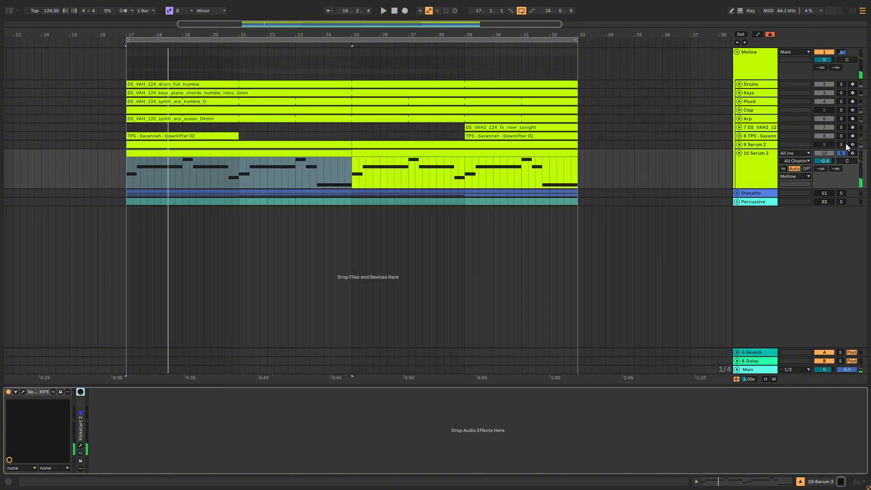
key("space")
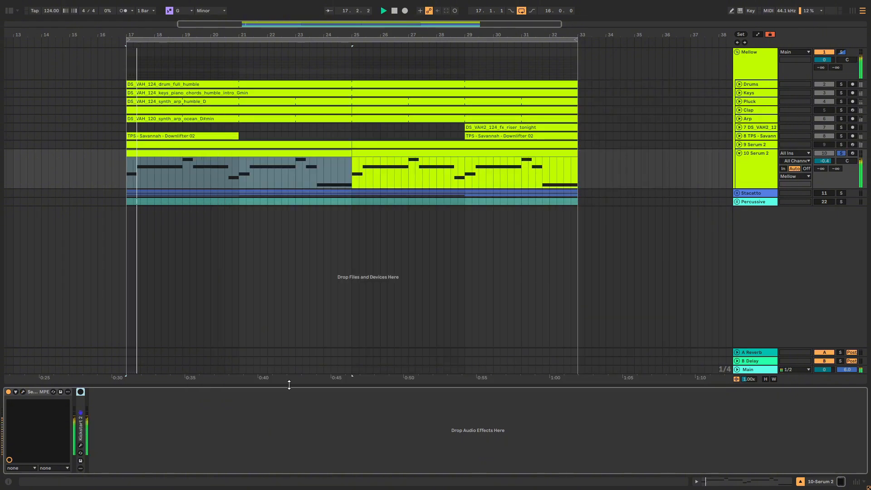
left_click(80, 392)
key("space")
key("space")
key("space")
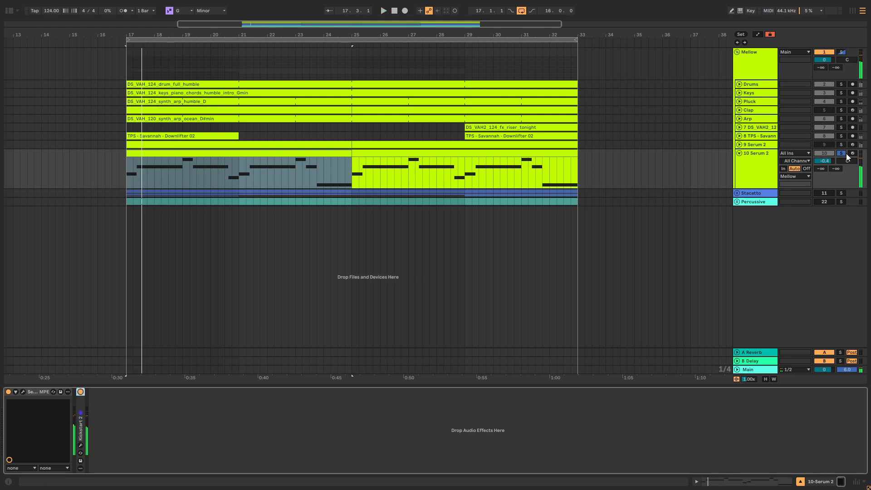
left_click(842, 154)
key("space")
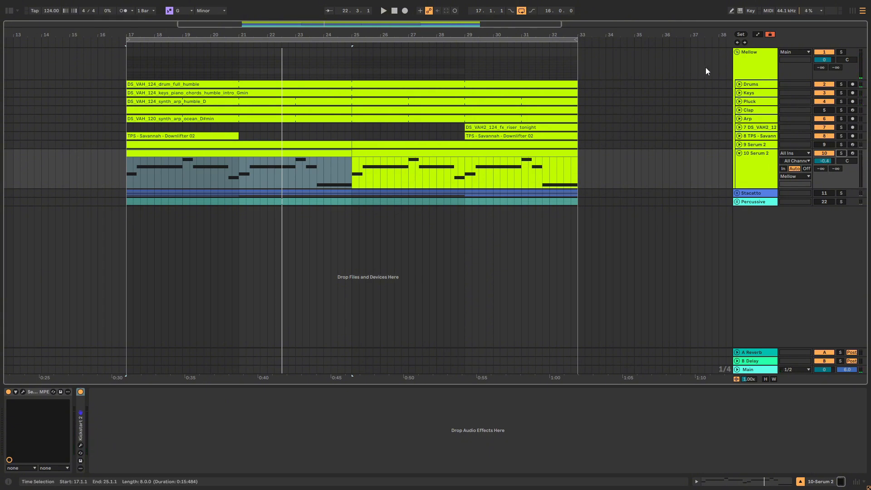
Step: Examine the notes of track 10's bass clip in an enlarged note editor while playing the Mellow group solo
key("F11")
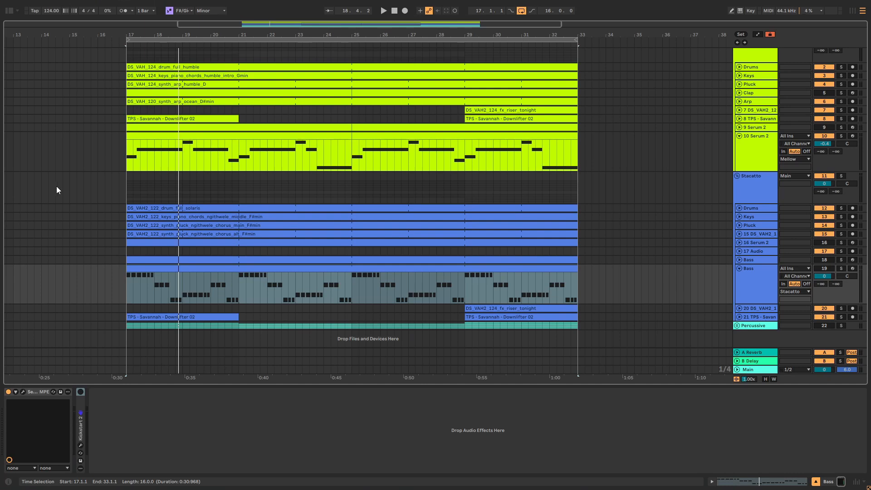
left_click(297, 136)
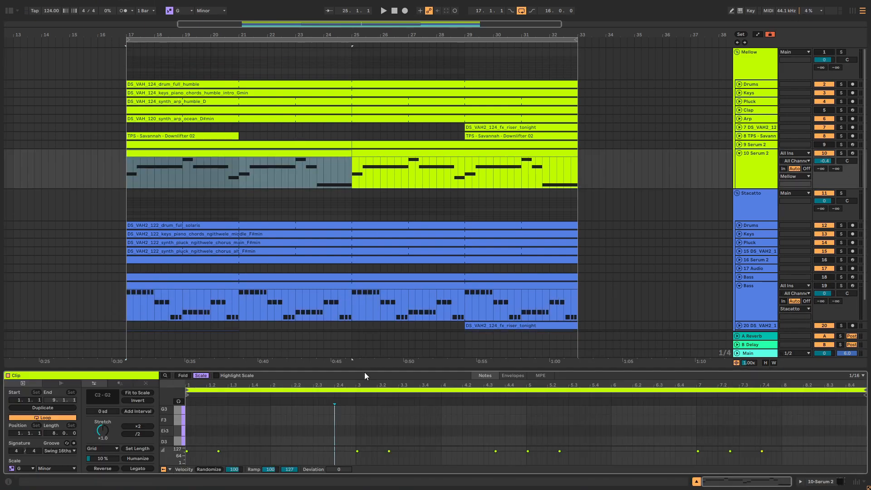
left_click_drag(364, 371, 364, 249)
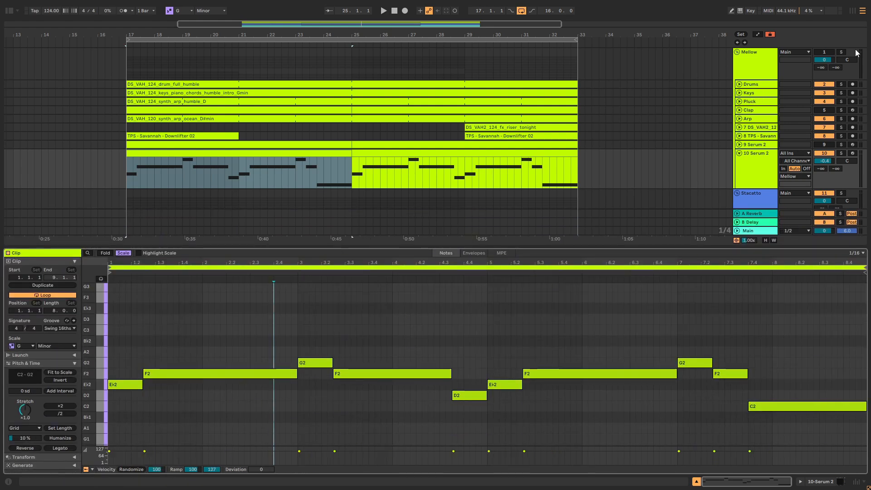
left_click(841, 52)
key("space")
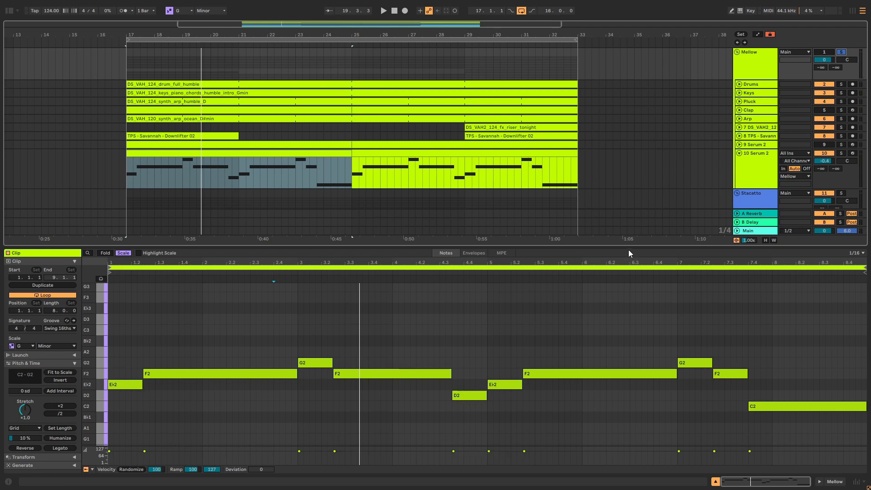
Step: Shrink the note editor and select the bass clips on Bass track 19 in the Stacatto group
left_click_drag(628, 250, 628, 368)
scroll(658, 138, "down", 2)
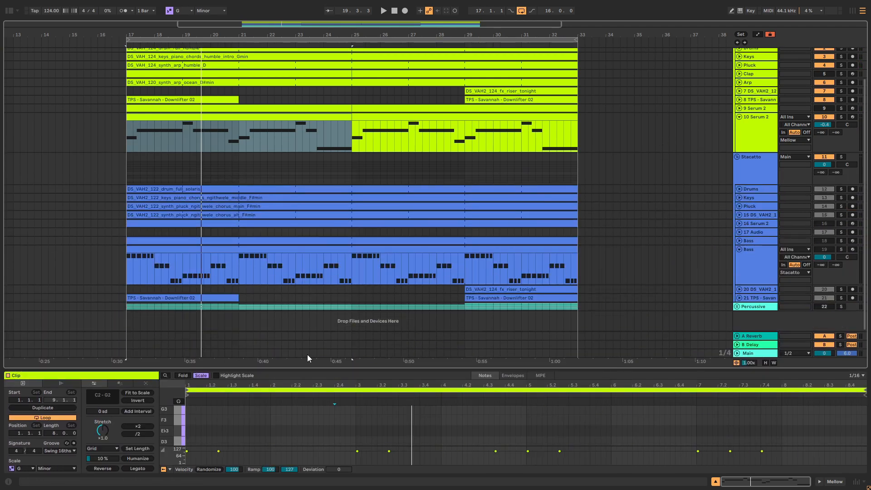
left_click(263, 264)
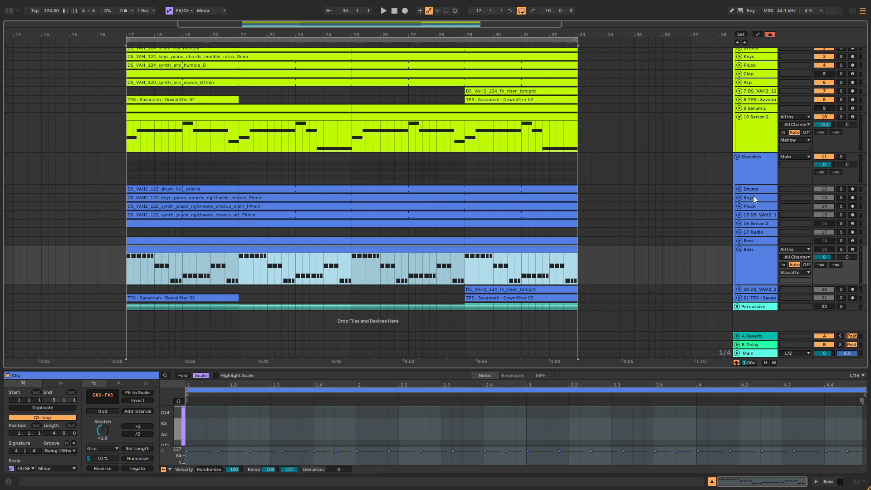
left_click(764, 266)
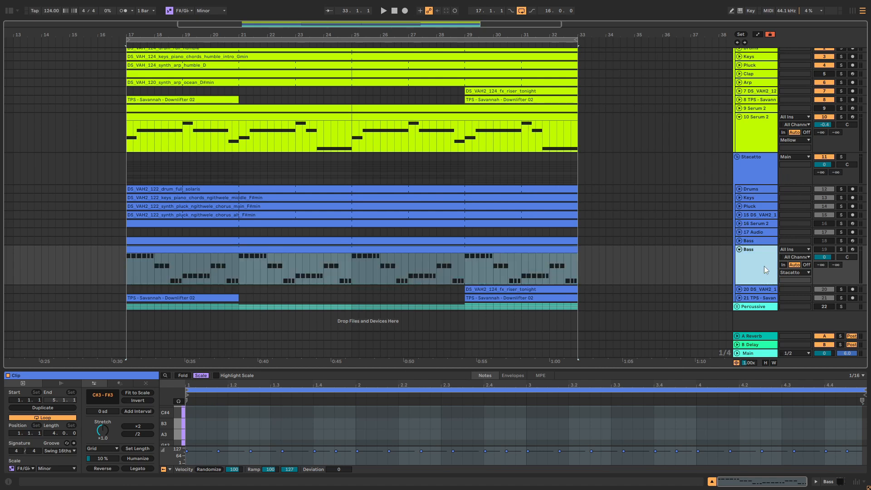
Step: Solo the Stacatto group instead of the Mellow group and start playback
left_click(841, 206)
scroll(807, 77, "up", 2)
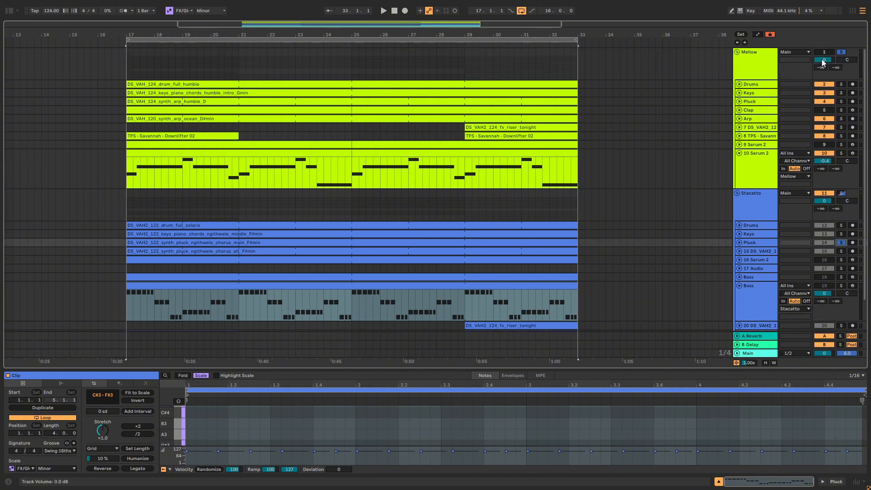
left_click(842, 52)
left_click(842, 194)
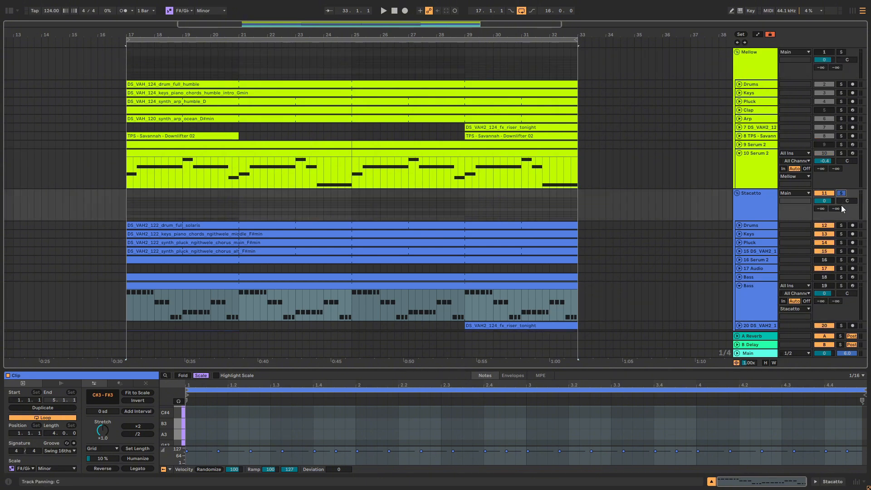
key("space")
Step: Solo the Stacatto group's Pluck track and compare its rhythm with the bass tracks
scroll(832, 225, "down", 2)
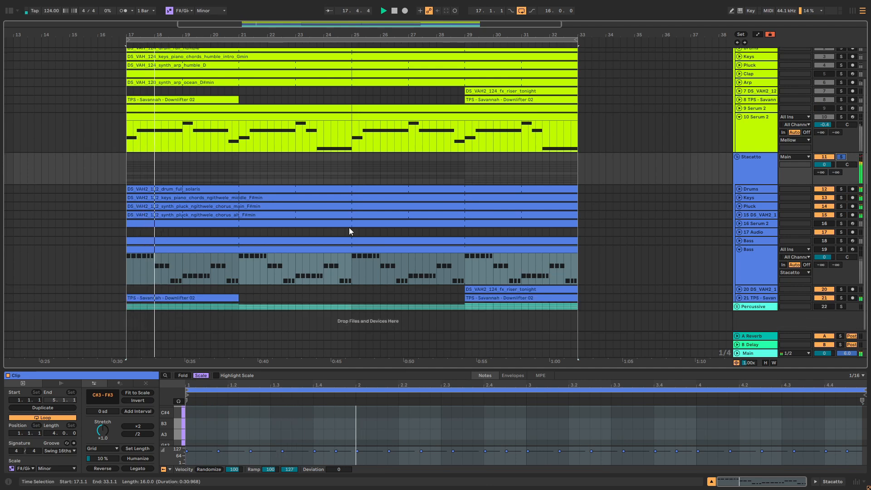
left_click(841, 206)
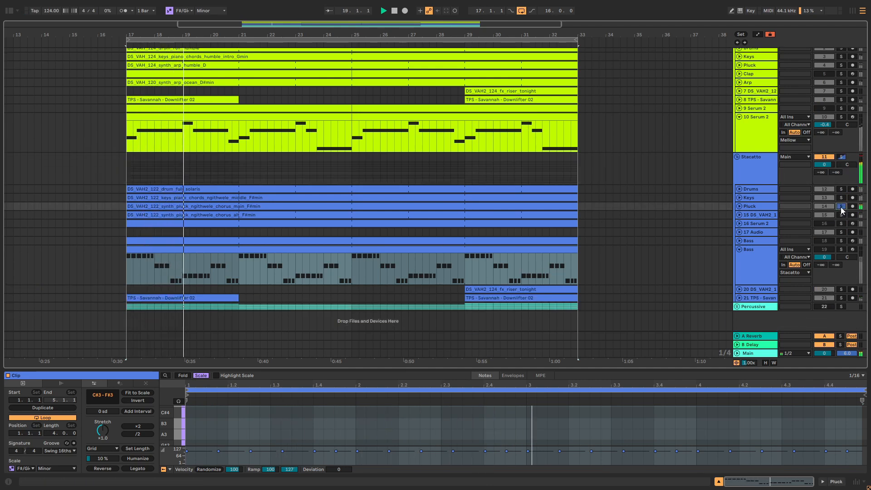
left_click(842, 249)
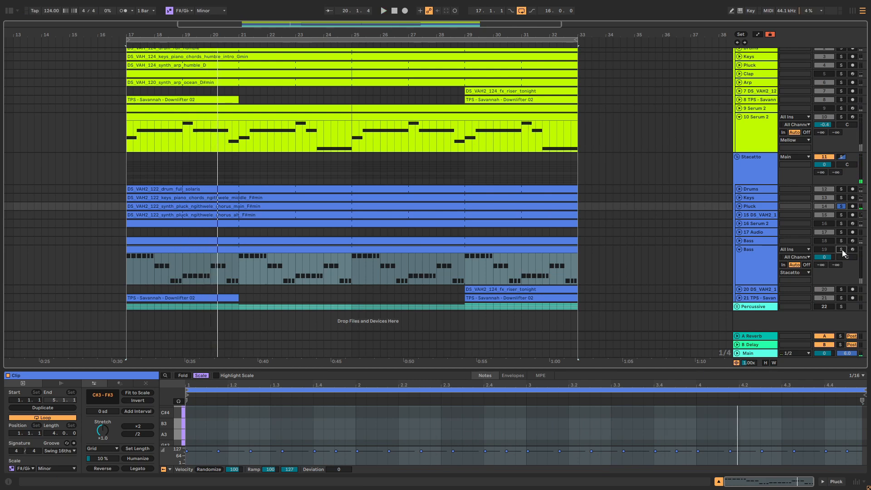
left_click(841, 242)
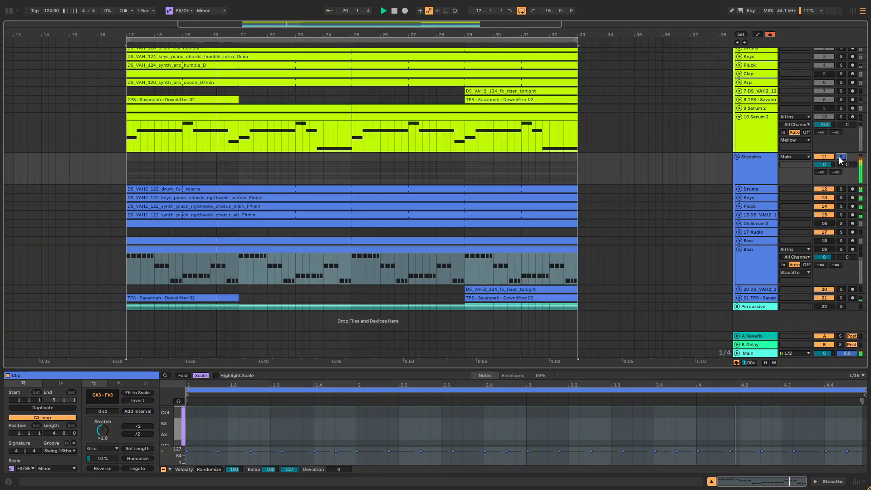
Step: Unsolo the Stacatto group and collapse the Mellow group
left_click(841, 158)
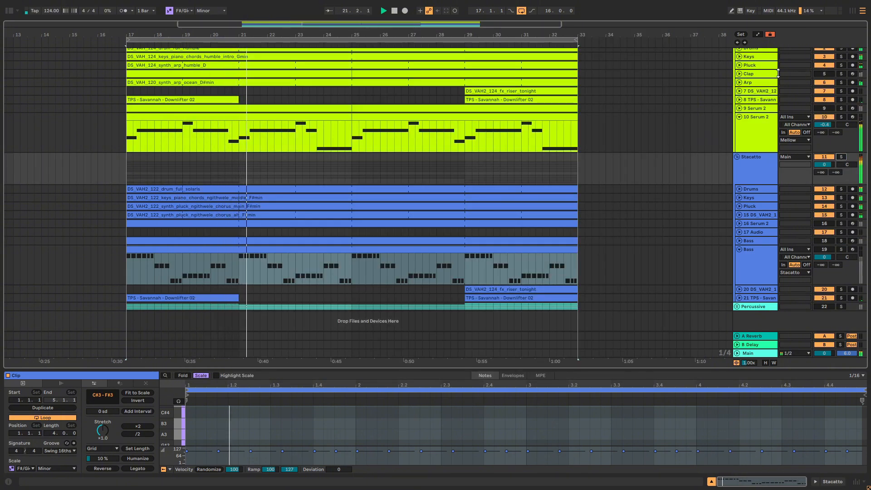
scroll(771, 70, "up", 2)
left_click(737, 54)
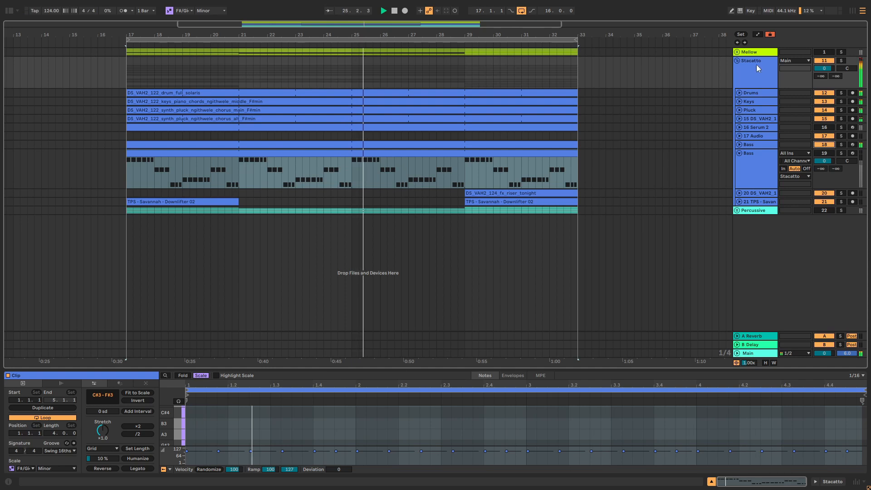
Step: Examine the reference Serum 2 patch on Bass track 18 during playback and close its window
left_click(753, 144)
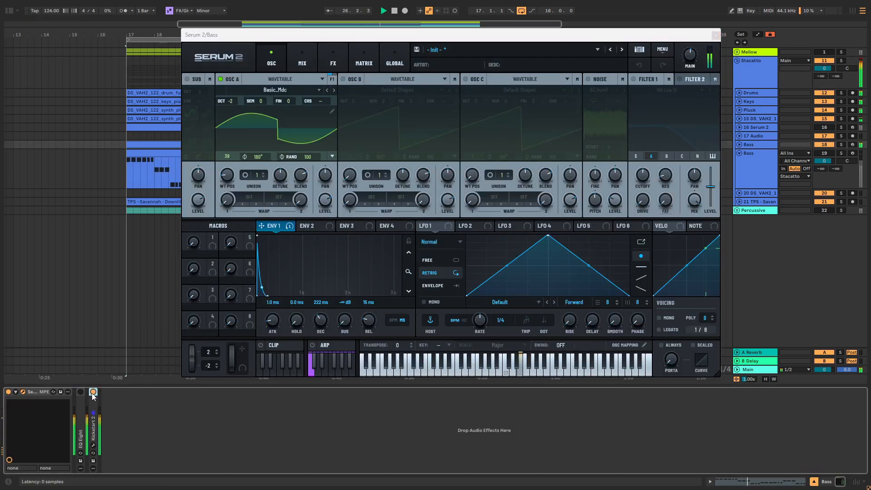
left_click(715, 35)
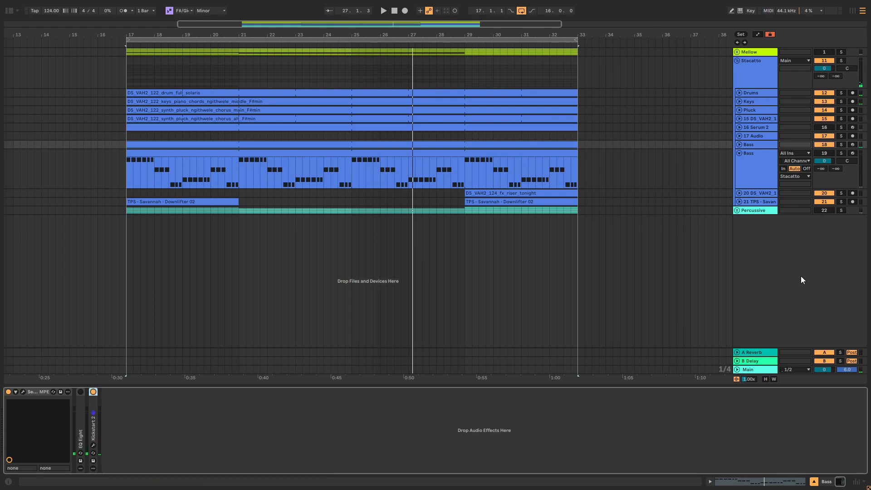
Step: Activate Bass track 19 in place of Bass track 18, play it with the group, and solo it
left_click(755, 174)
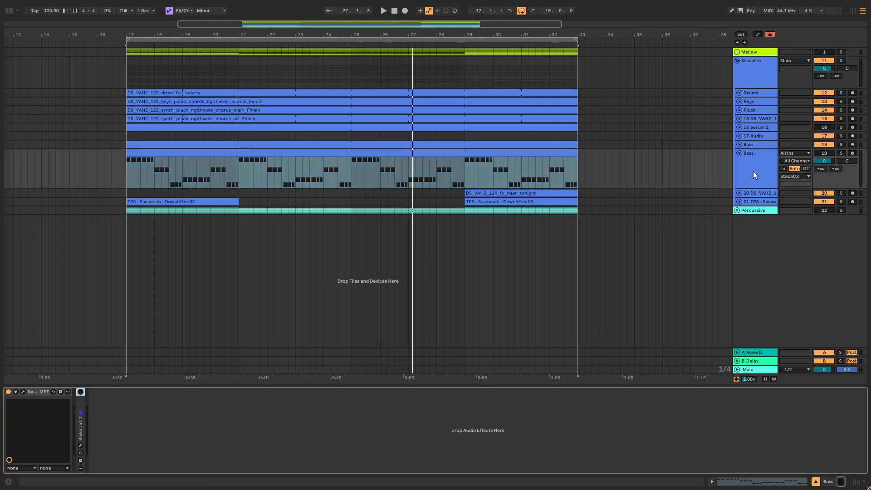
left_click(841, 153)
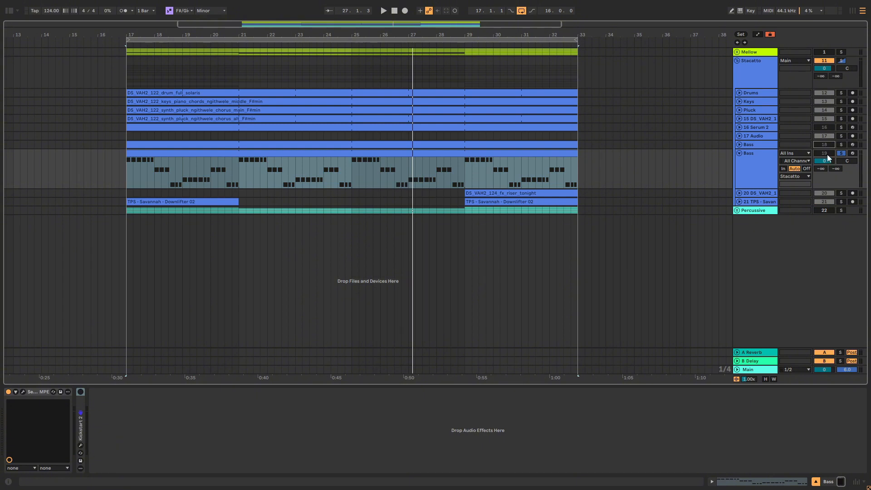
left_click(842, 154)
key("space")
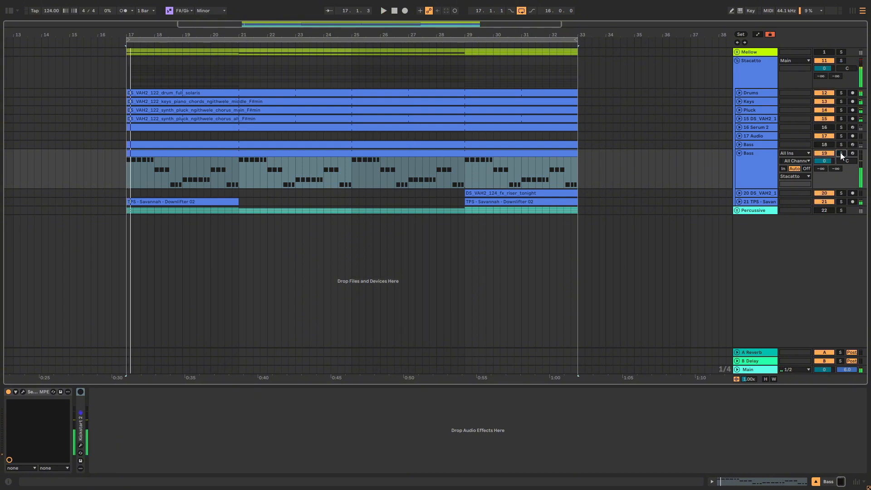
left_click(841, 154)
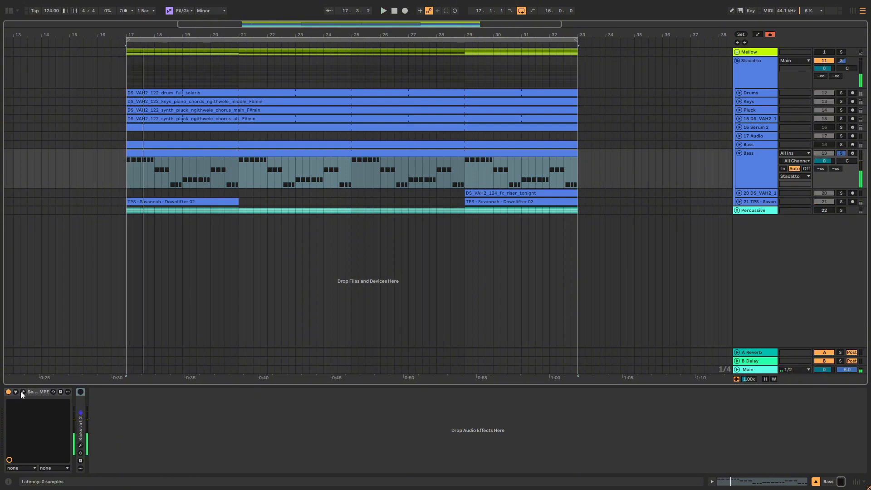
Step: In track 19's Serum 2, load the analog Basic_Mdc wavetable into OSC A with wavetable position 35 and octave -2
left_click(22, 392)
left_click(275, 89)
mouse_move(267, 103)
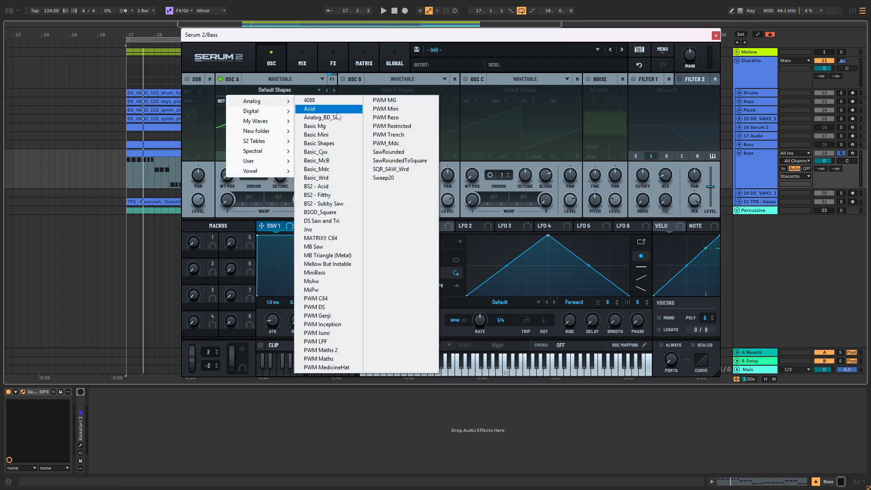
left_click(316, 169)
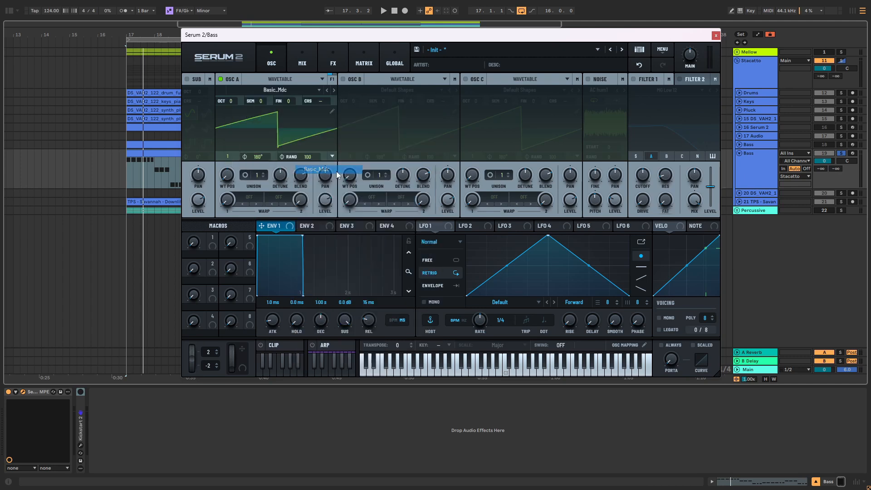
mouse_move(230, 179)
left_mouse_down()
mouse_move(237, 149)
mouse_move(231, 166)
left_mouse_up()
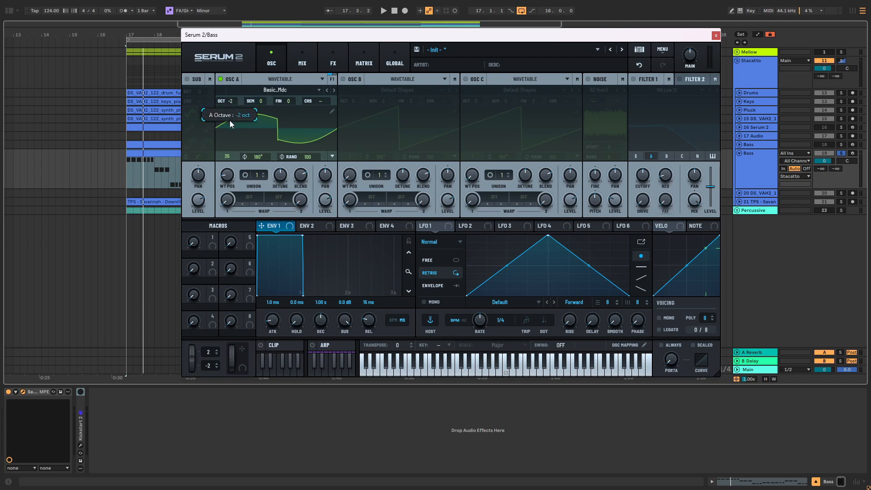
Step: Shape ENV 1 with a 300 ms decay and no sustain, and audition the staccato bassline
left_click_drag(300, 244, 271, 295)
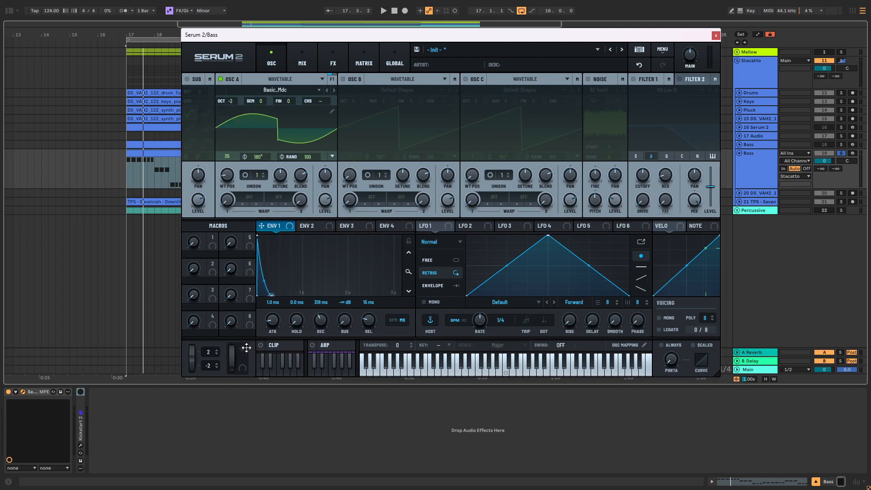
key("space")
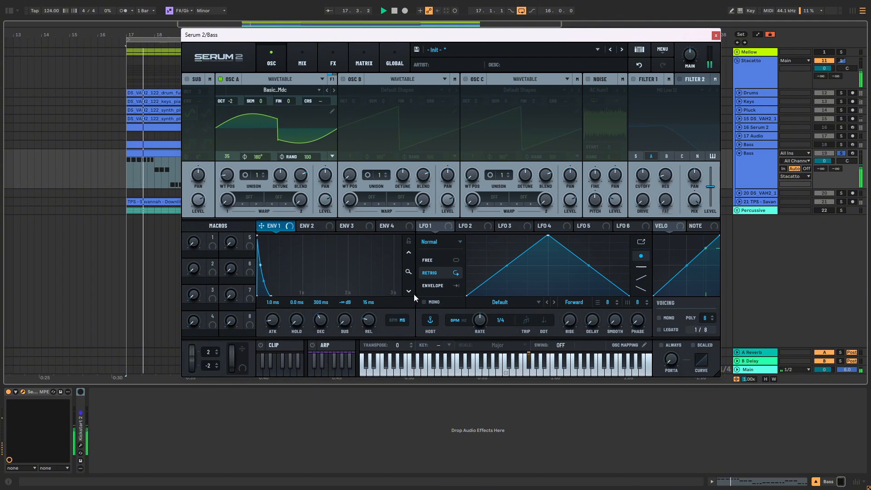
Step: Add a multiband Compressor effect to track 19's Serum 2 with ratio 4:1, release 160.4 and gain 9.6
key("space")
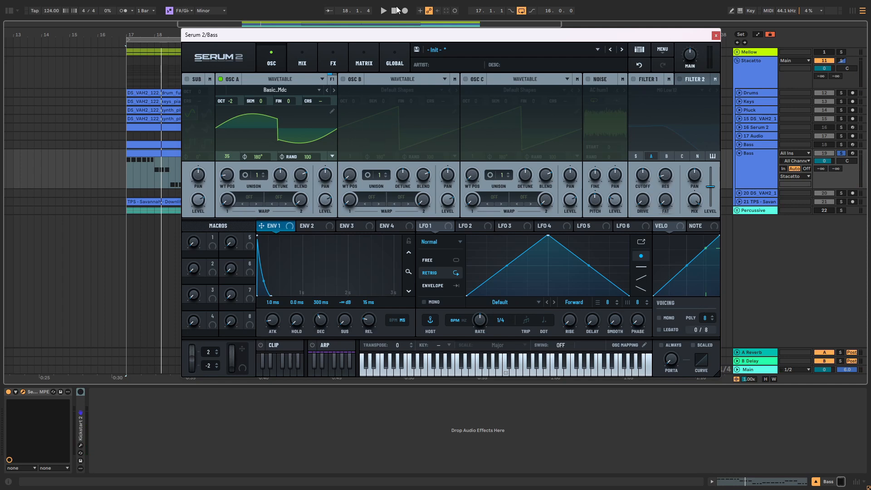
left_click(330, 59)
left_click(201, 96)
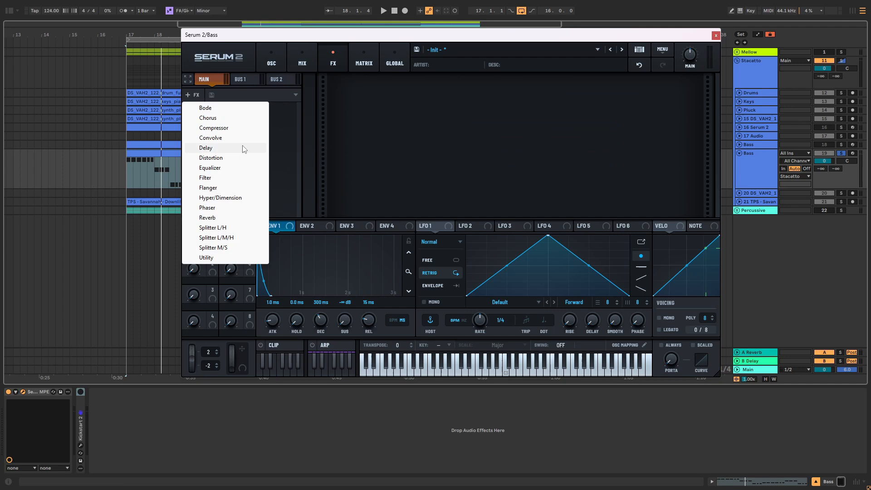
left_click(227, 128)
left_click(405, 109)
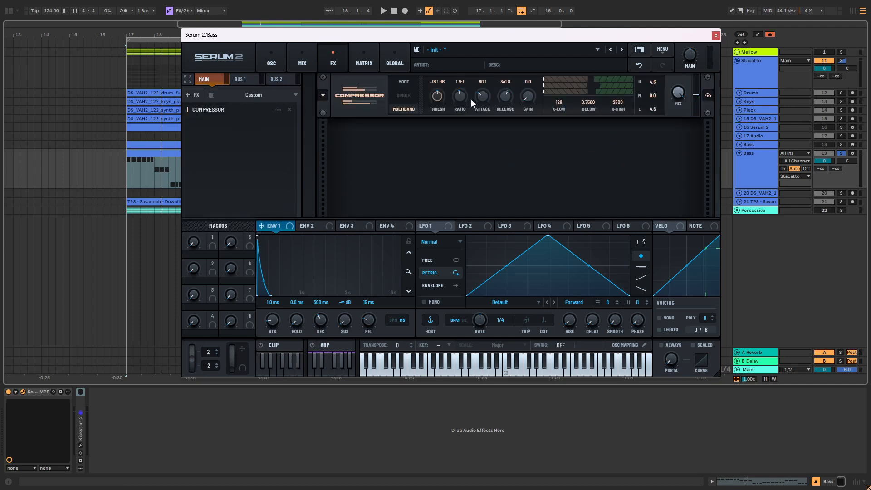
left_click_drag(464, 81, 467, 72)
left_click_drag(505, 96, 546, 77)
Step: Audition the staccato bass with and without the Compressor effect to compare the sound
key("space")
key("space")
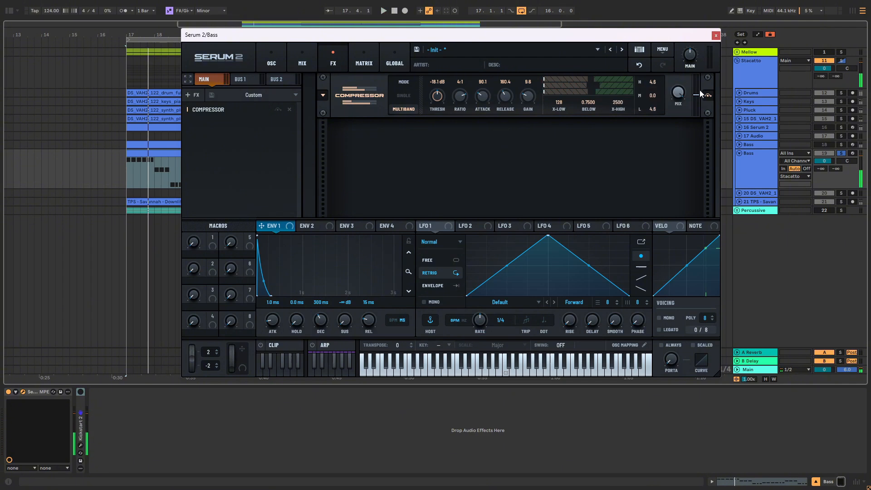
left_click(707, 96)
key("space")
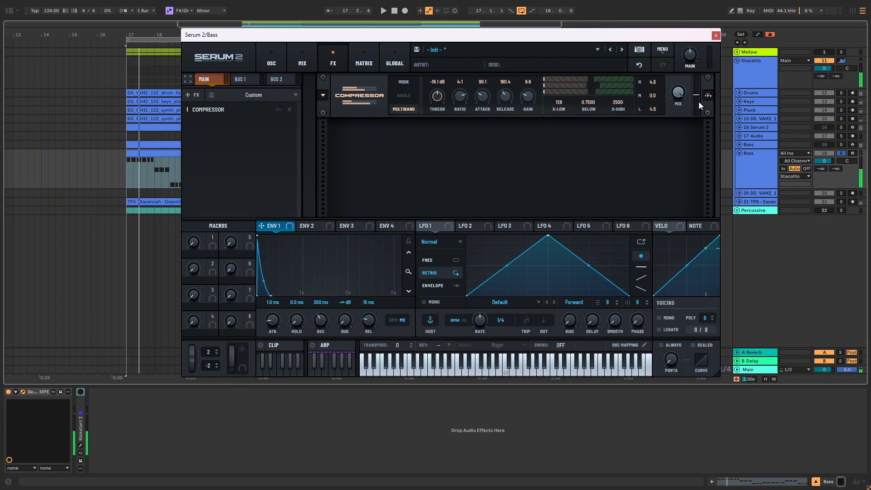
left_click_drag(591, 81, 598, 78)
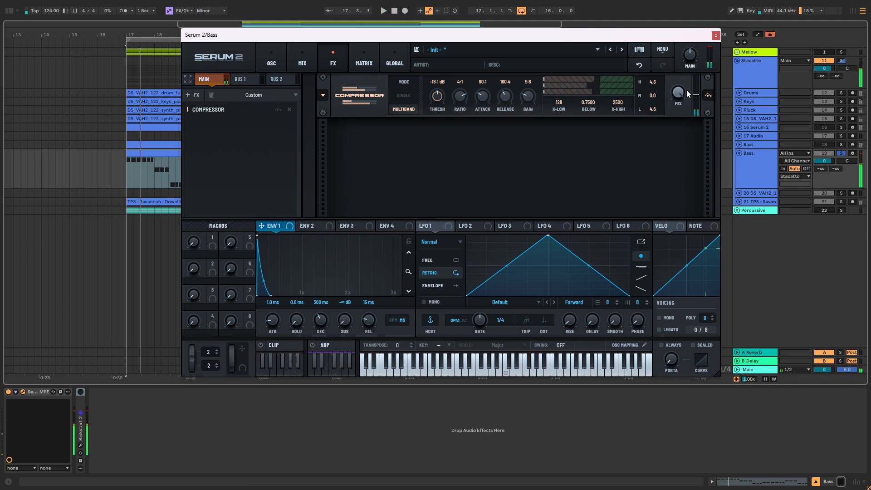
Step: Add a Distortion effect after the compressor, set it to Diode 2 with 50% drive, and audition the bass
left_click(192, 95)
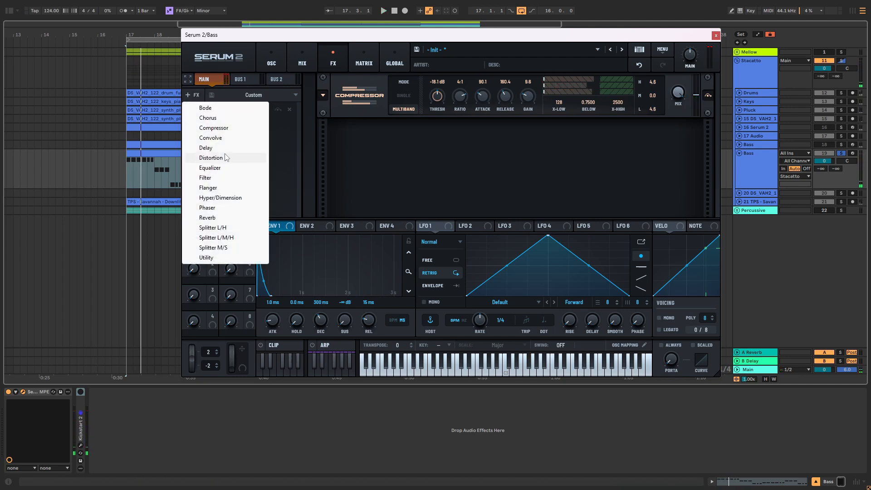
left_click(212, 158)
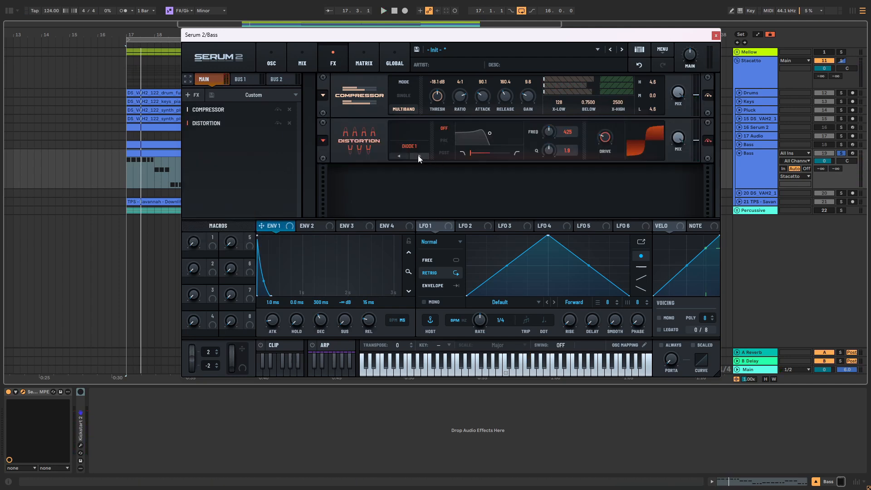
mouse_move(607, 131)
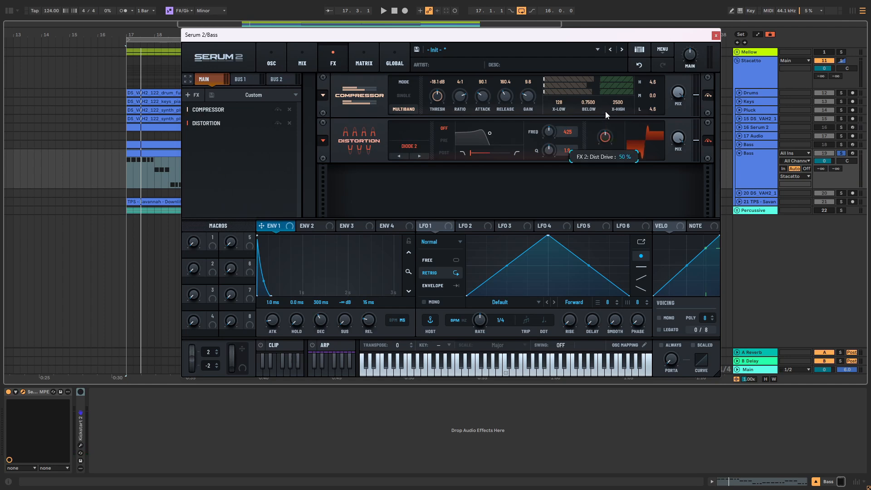
key("space")
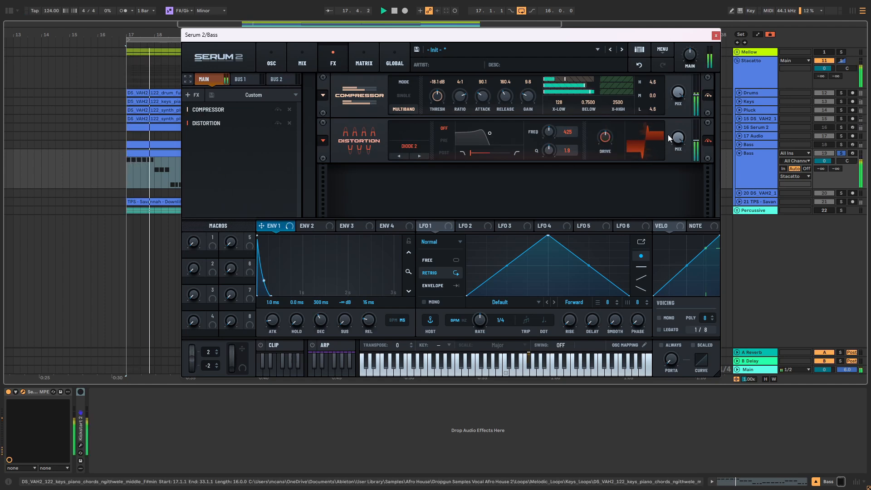
key("space")
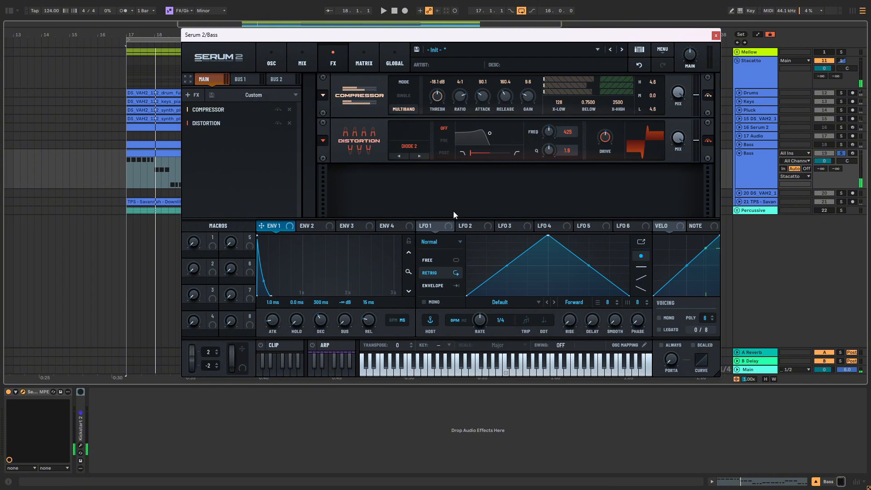
Step: Add an MG Low 24 Filter effect with the cutoff at 118 Hz and modulate that cutoff with ENV 1
left_click(197, 96)
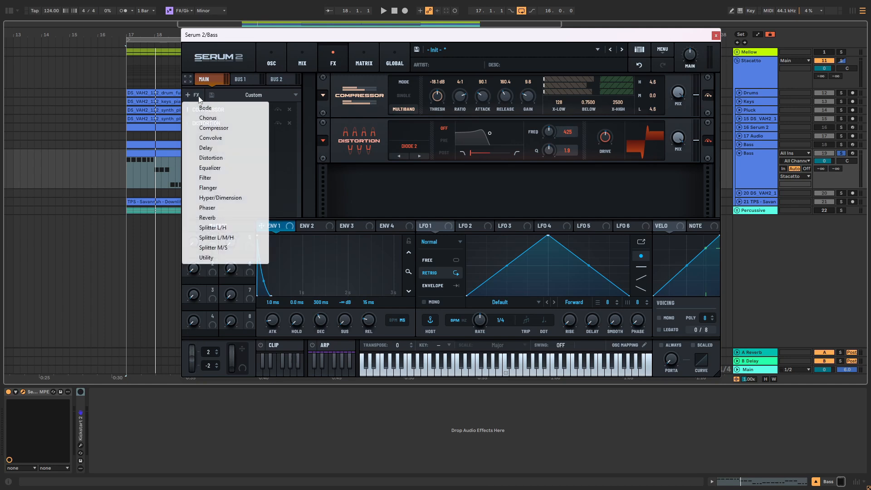
left_click(213, 181)
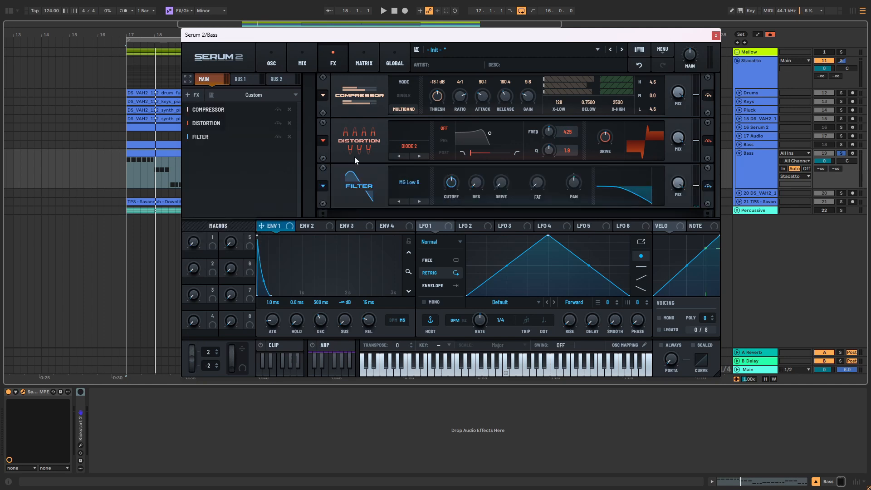
left_click(418, 199)
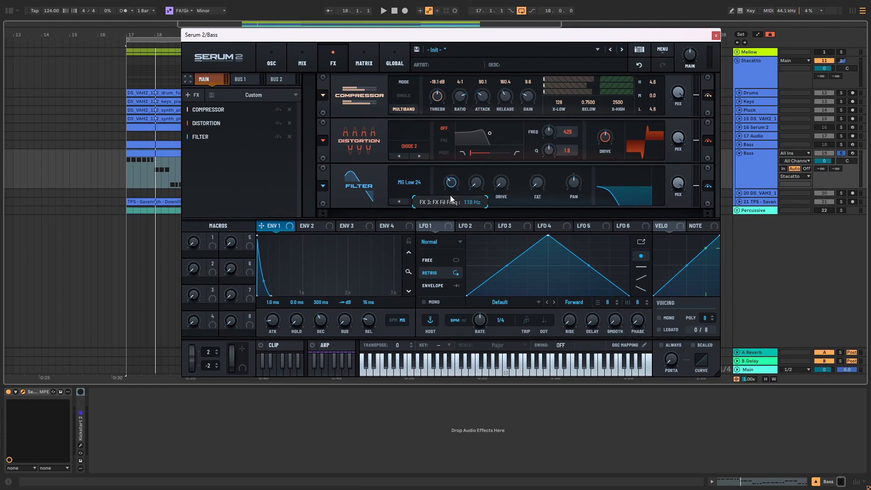
key("space")
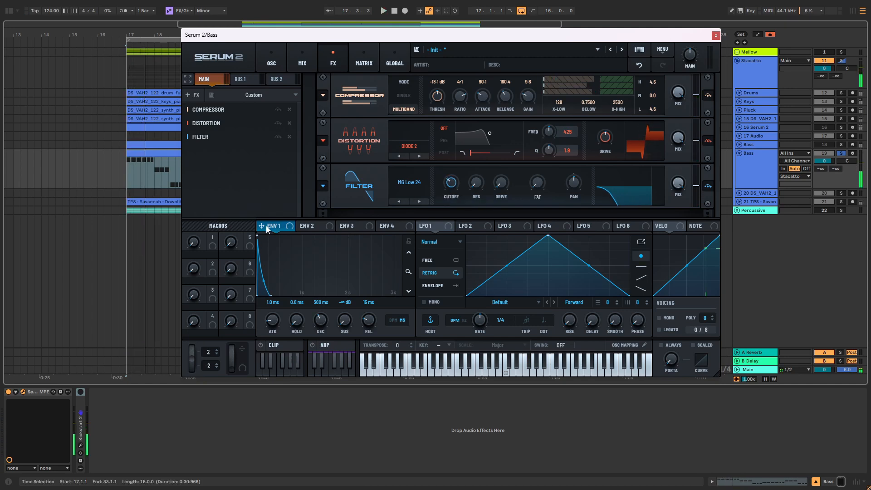
left_click_drag(291, 225, 451, 183)
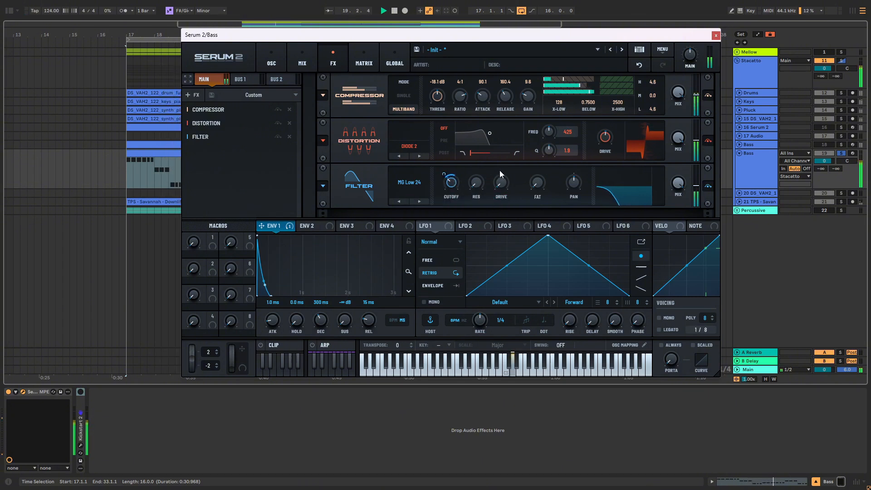
key("space")
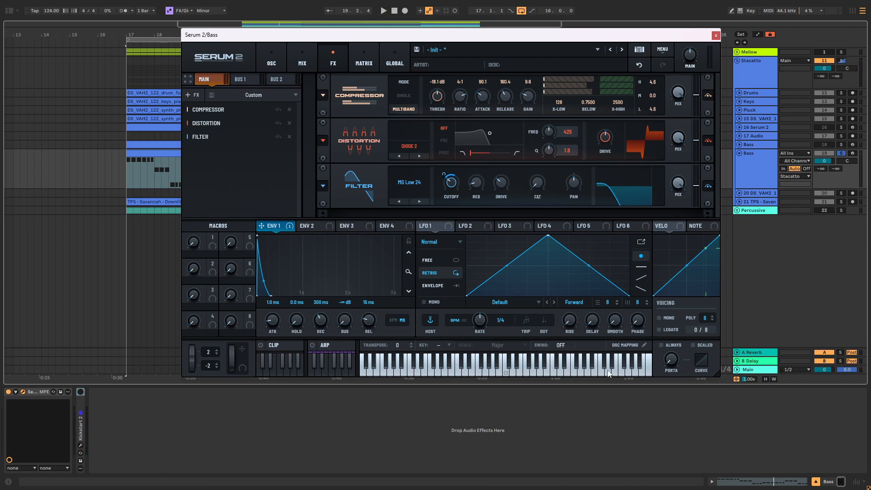
Step: Unsolo Bass track 19 and enable its Kickstart 2 device while playing the bass with the full group
left_click(842, 154)
key("space")
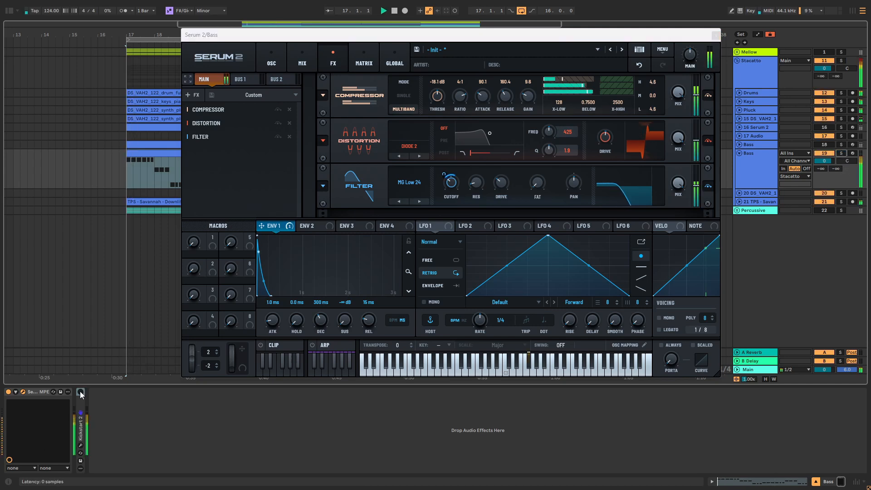
left_click(83, 418)
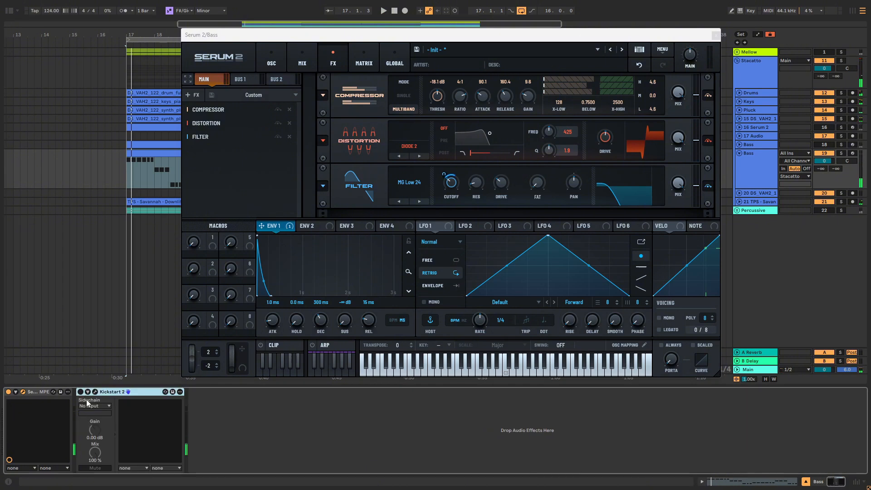
left_click(81, 391)
key("space")
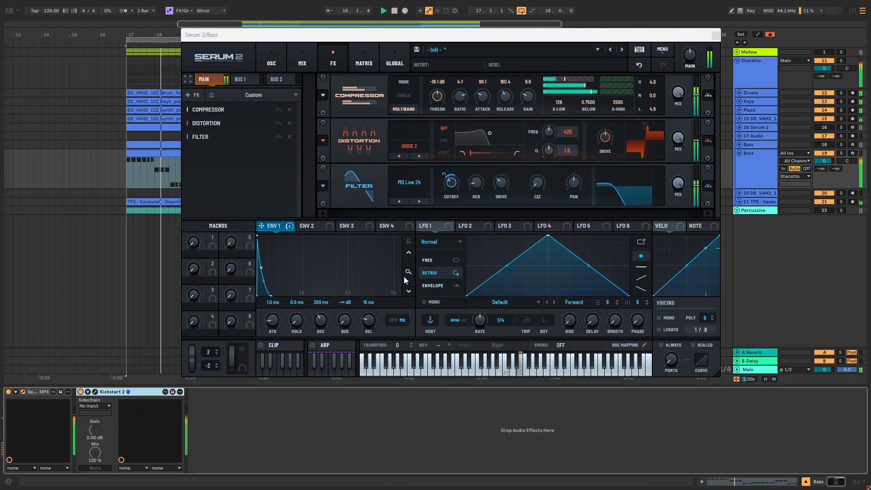
Step: Compare the mix with Bass track 19 off and on, and close its Serum 2 window
left_click(821, 153)
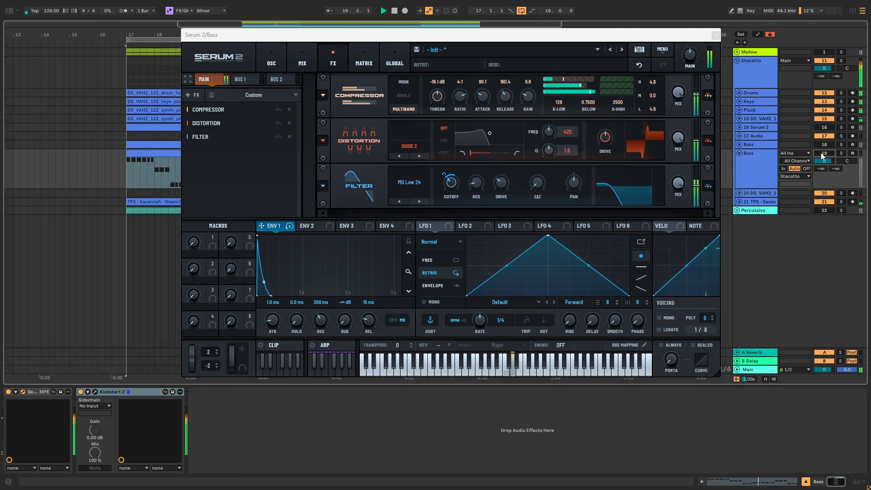
left_click(821, 152)
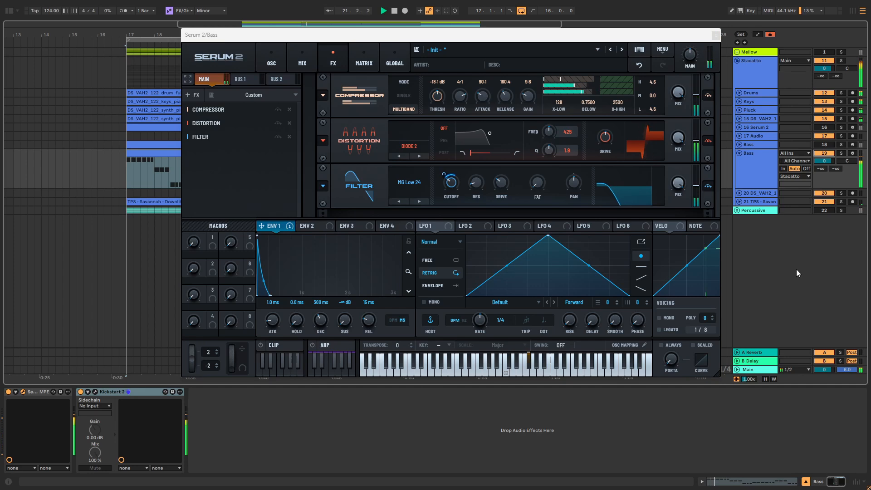
left_click(715, 35)
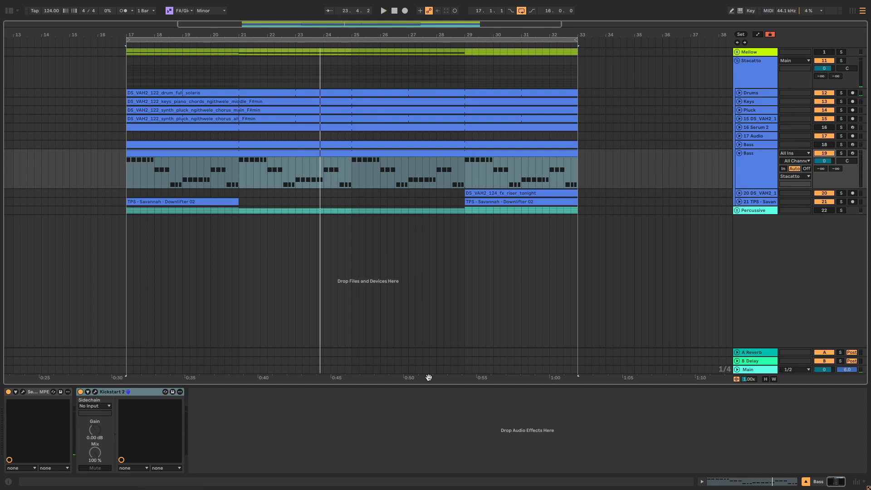
Step: Examine the MIDI clip on Bass track 31 in the Percussive group and play the arrangement
key("F11")
left_click(606, 480)
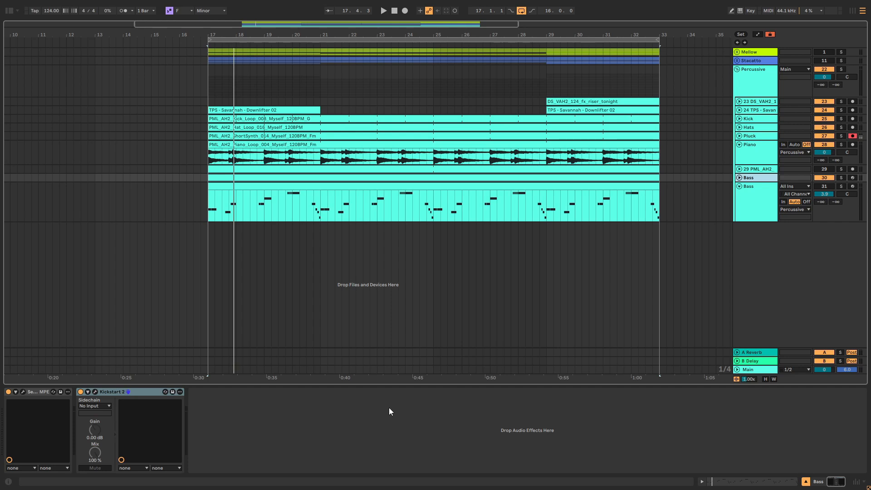
left_click(210, 209)
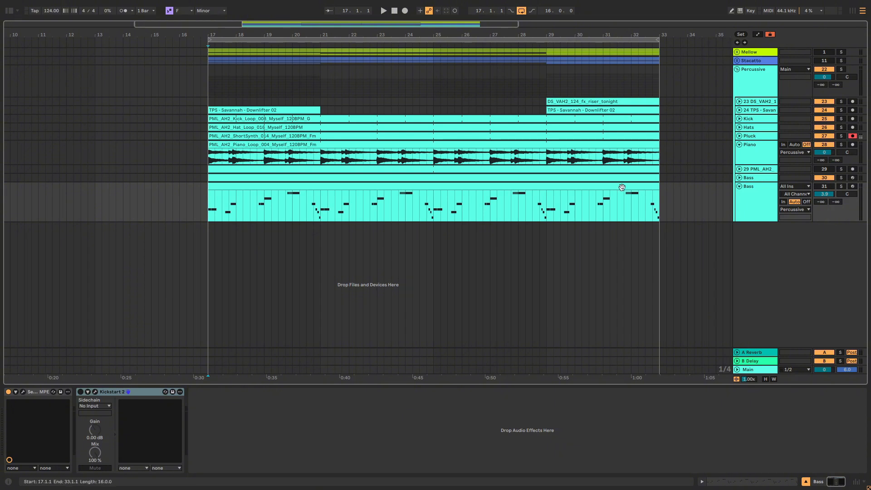
double_click(393, 188)
key("space")
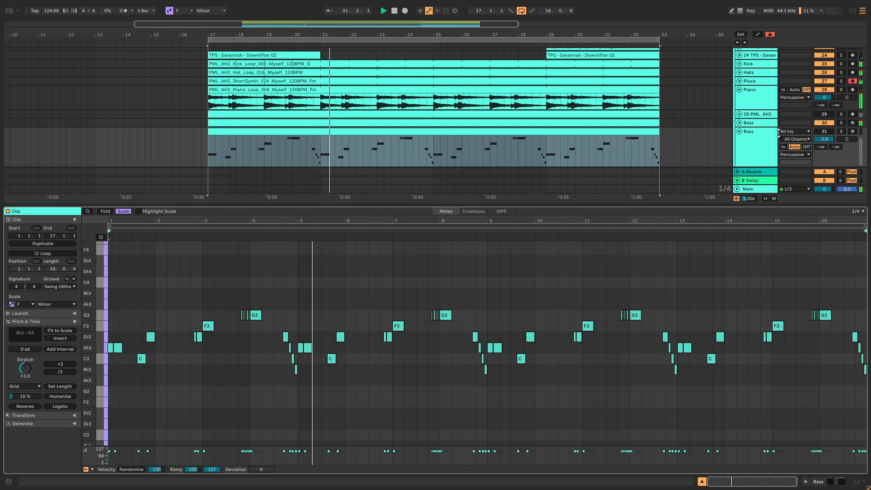
Step: Solo Bass track 30 in the Percussive group and turn off its Kickstart 2 device
left_click(841, 122)
double_click(767, 125)
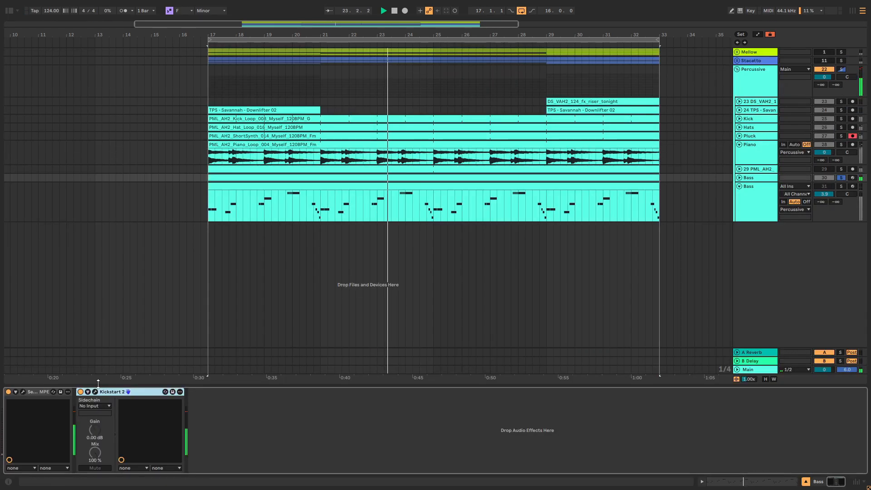
left_click(81, 392)
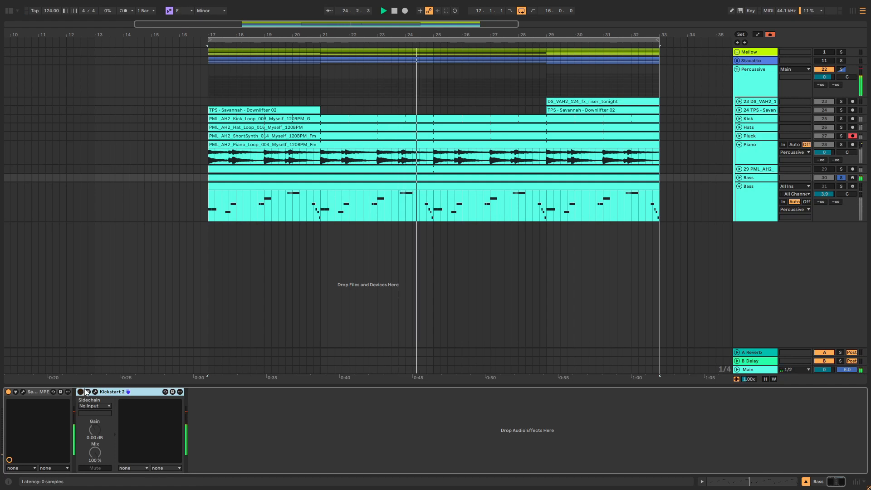
Step: Solo Bass track 31 in place of Bass track 30 and open its Serum 2 window
left_click(747, 192)
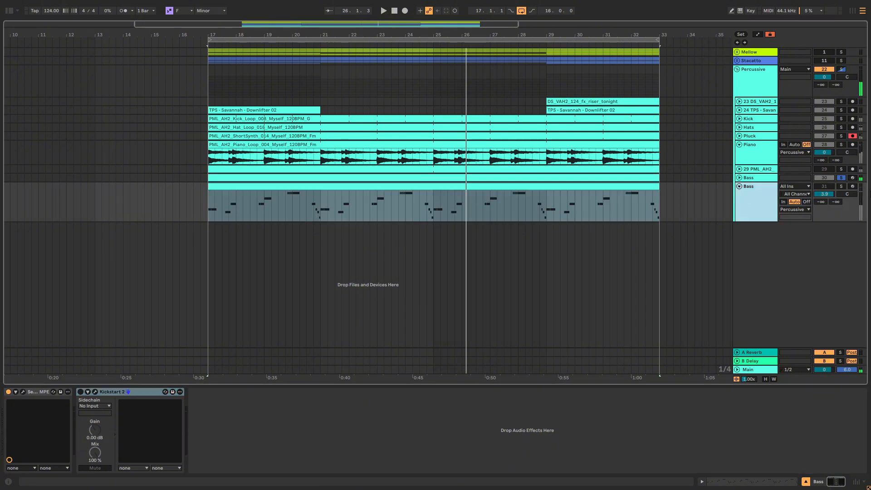
left_click(841, 178)
left_click(841, 186)
left_click(34, 410)
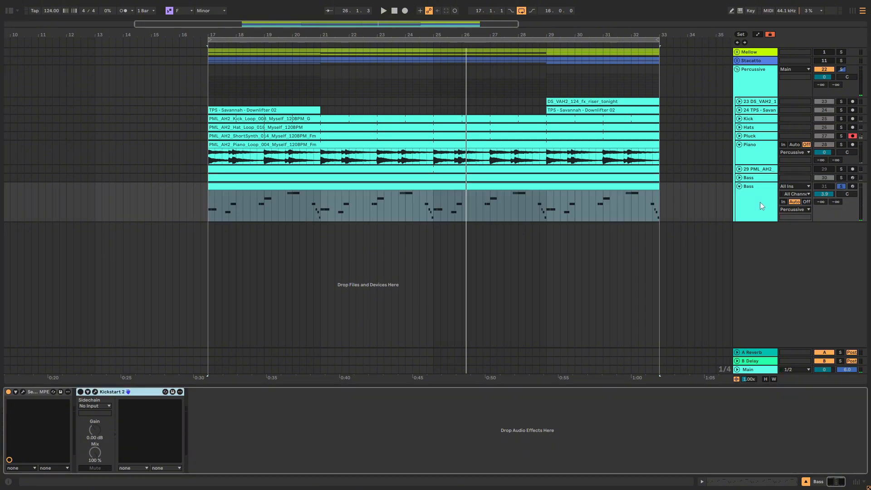
left_click(22, 392)
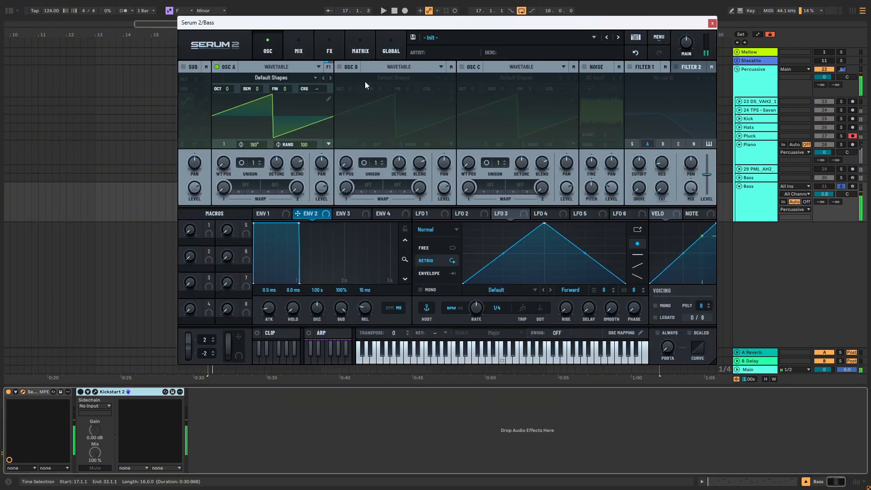
Step: Reset track 31's Serum 2 to the Init preset and load the analog Basic Shapes wavetable into OSC A
left_click(658, 39)
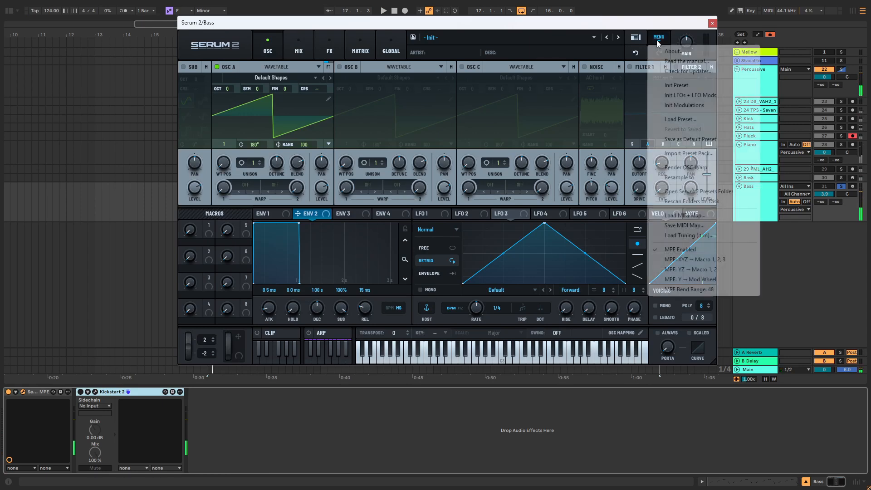
left_click(679, 85)
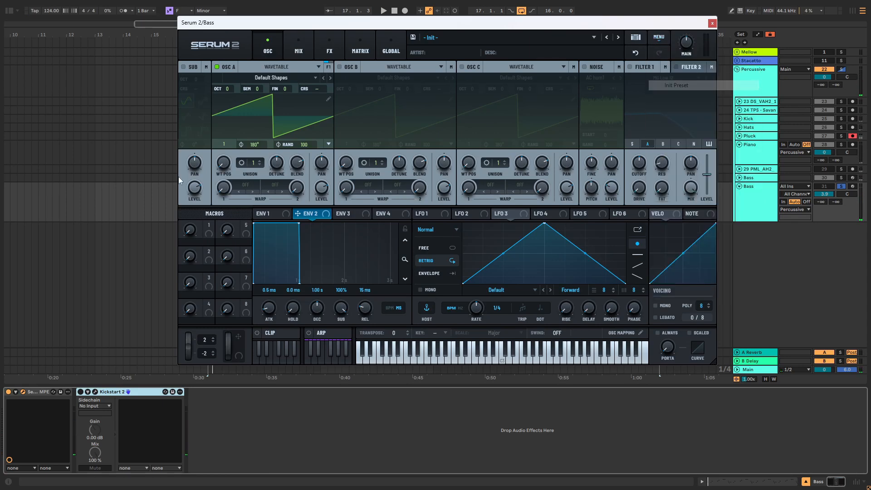
left_click(217, 67)
left_click(217, 67)
left_click(268, 77)
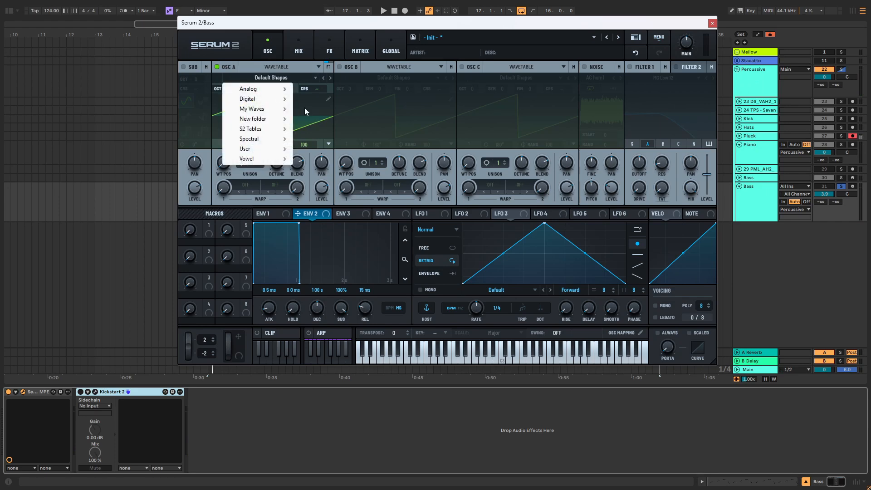
mouse_move(276, 89)
left_click(316, 132)
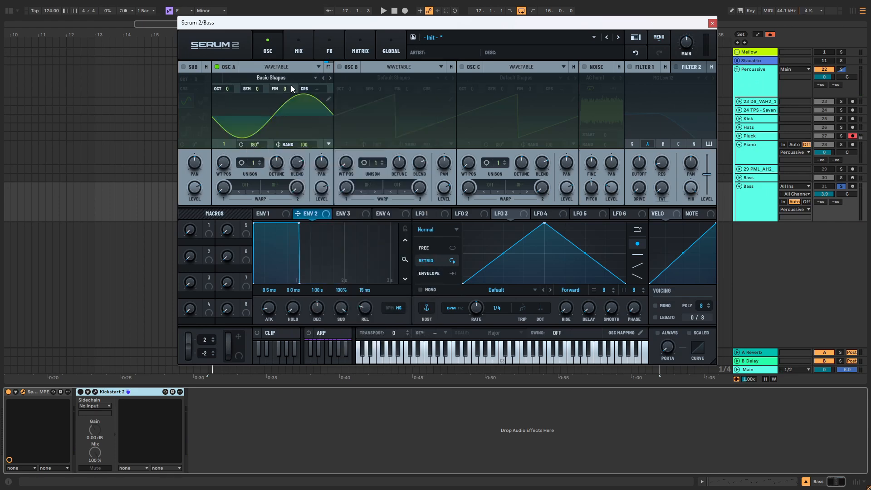
Step: Enable OSC B and load the analog Basic Shapes wavetable into it
left_click(340, 67)
left_click(394, 78)
mouse_move(384, 89)
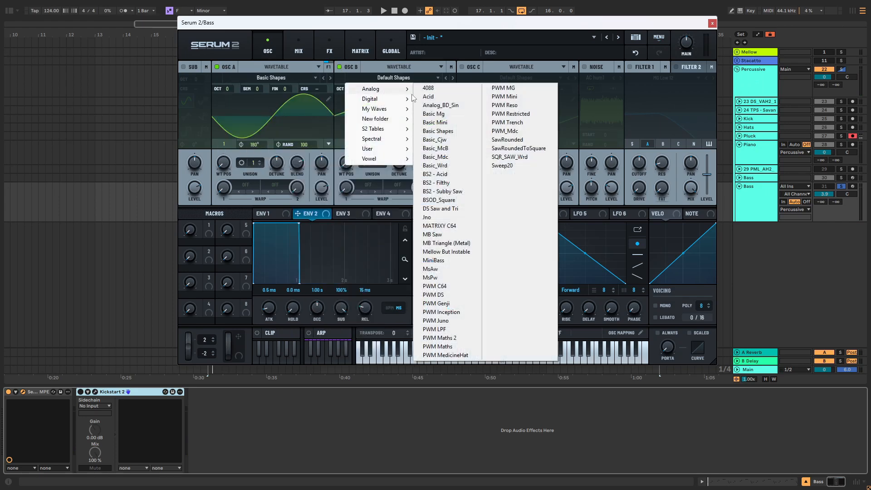
left_click(437, 131)
Step: Enable the Sub oscillator and set the octaves to -1 for Sub, -2 for OSC A and -3 for OSC B
left_click(183, 67)
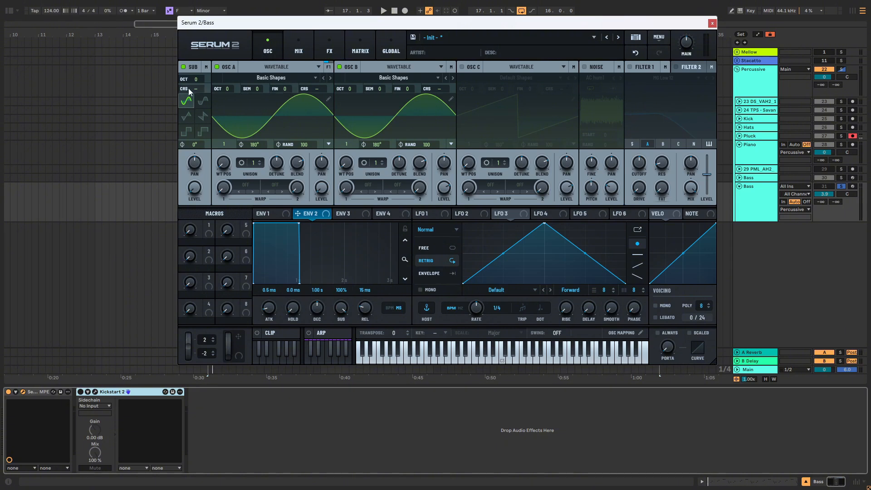
scroll(196, 80, "down", 1)
left_click_drag(228, 88, 227, 110)
left_click_drag(351, 88, 351, 101)
Step: Shape ENV 1 with a decay of about 340 ms and a sustain of -12.8 dB, and audition the bass
left_click(270, 214)
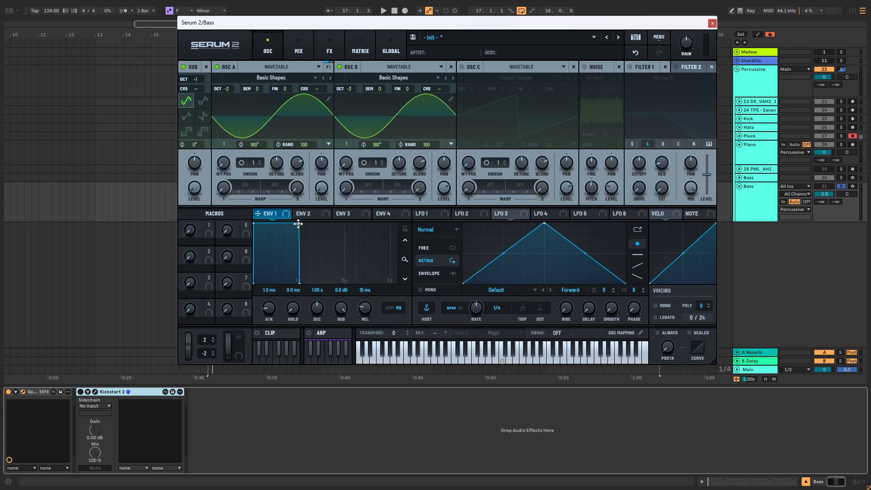
left_click_drag(299, 223, 268, 256)
key("space")
Step: Lengthen ENV 1's release to 181 ms while auditioning the bass
key("space")
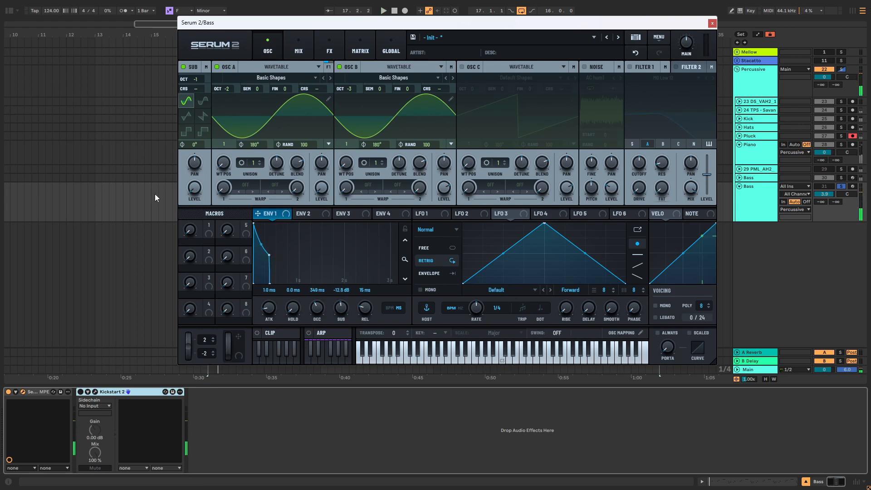
key("space")
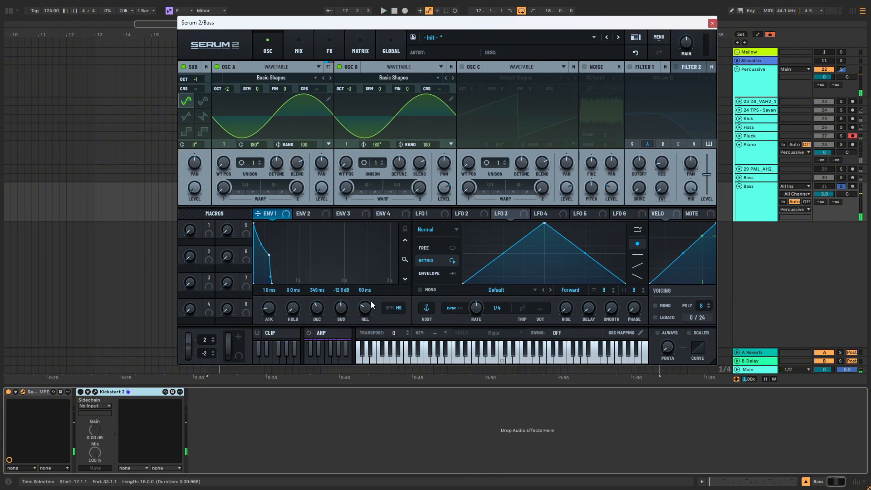
key("space")
left_click_drag(371, 301, 372, 298)
left_click_drag(271, 276, 272, 270)
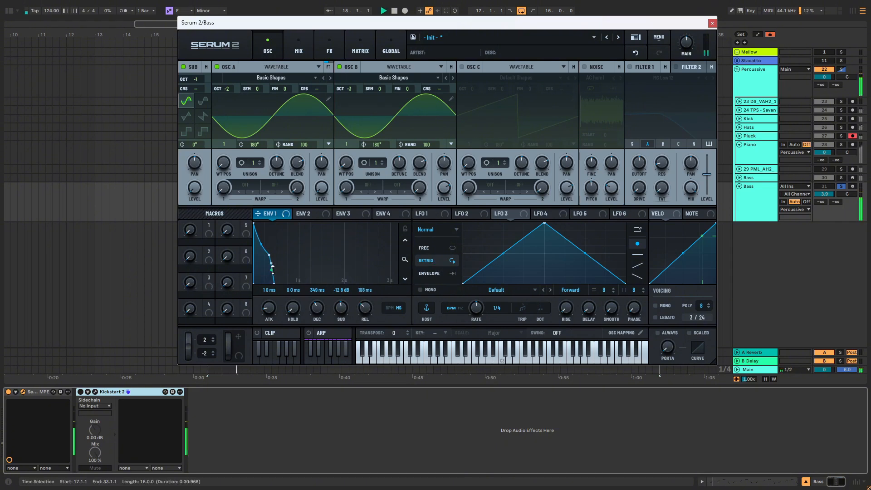
key("space")
left_click_drag(365, 310, 365, 300)
Step: Redraw LFO 1 as a short flat-topped falling ramp and switch its rate to Hz at 15.0 Hz
left_click(422, 214)
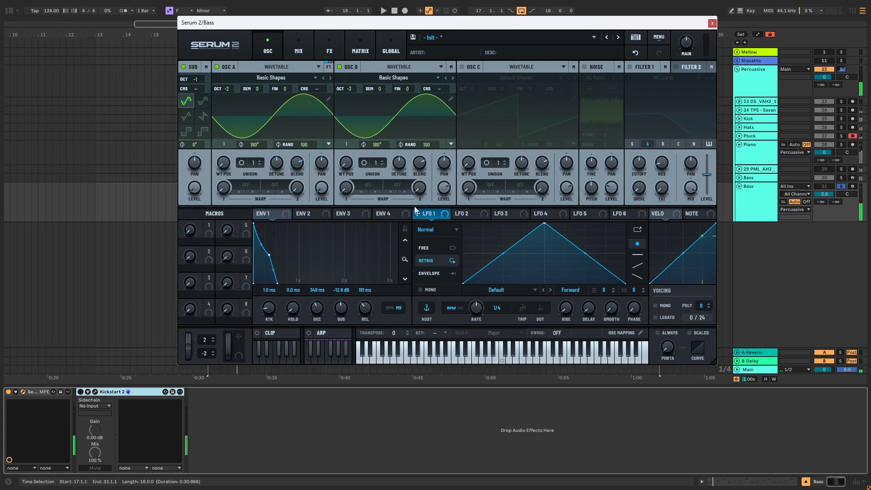
left_click_drag(544, 224, 508, 285)
double_click(491, 226)
double_click(513, 239)
left_click(458, 308)
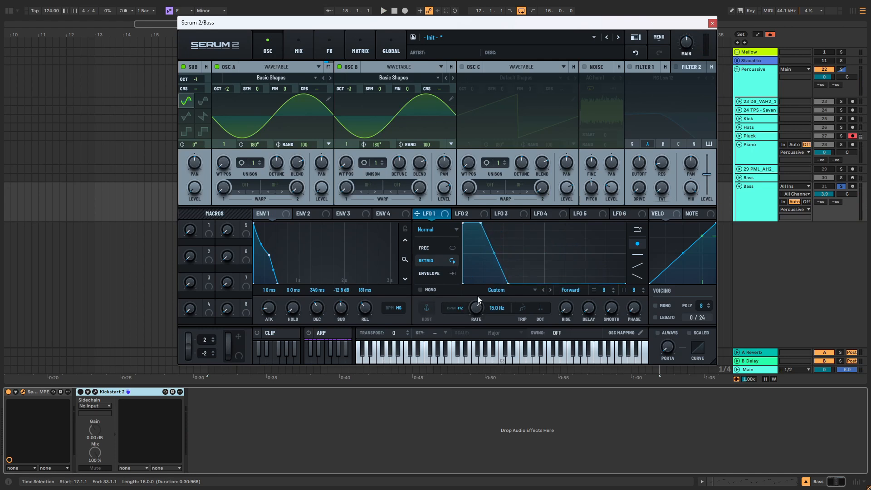
Step: Assign LFO 1 to OSC A's level, bend its falling segment inward and set it to Envelope mode
left_click_drag(438, 213, 327, 191)
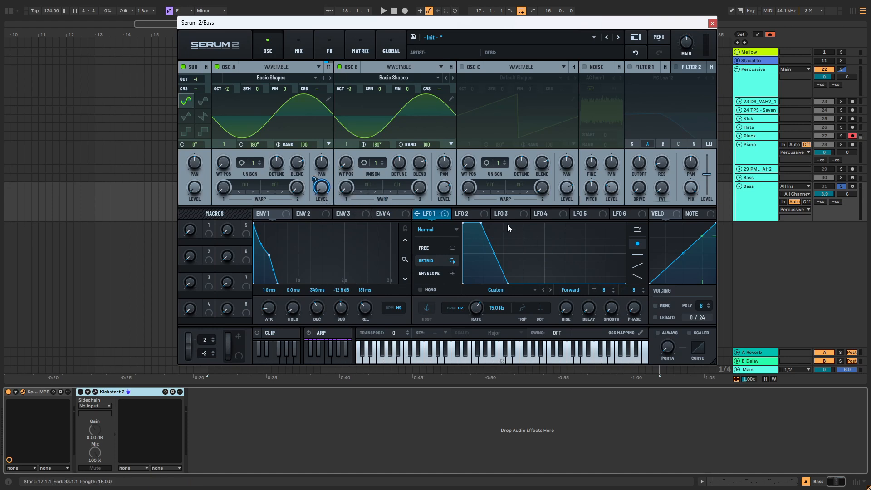
left_click_drag(494, 254, 464, 232)
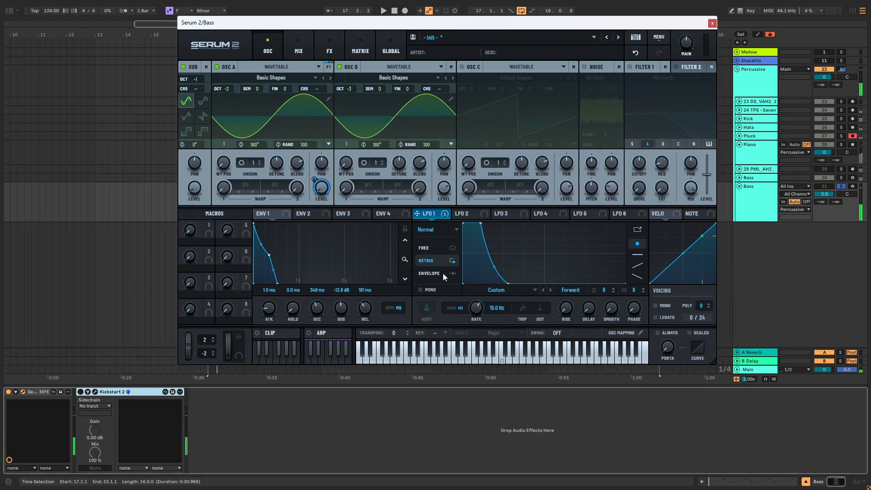
key("space")
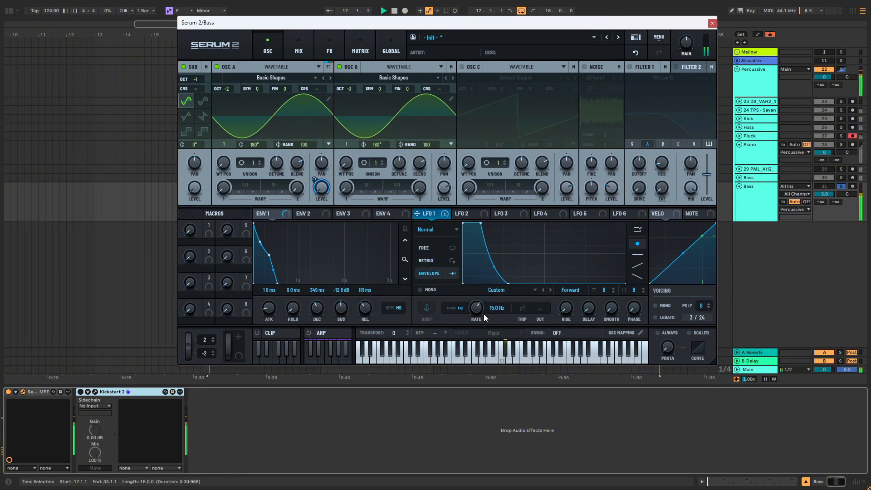
key("space")
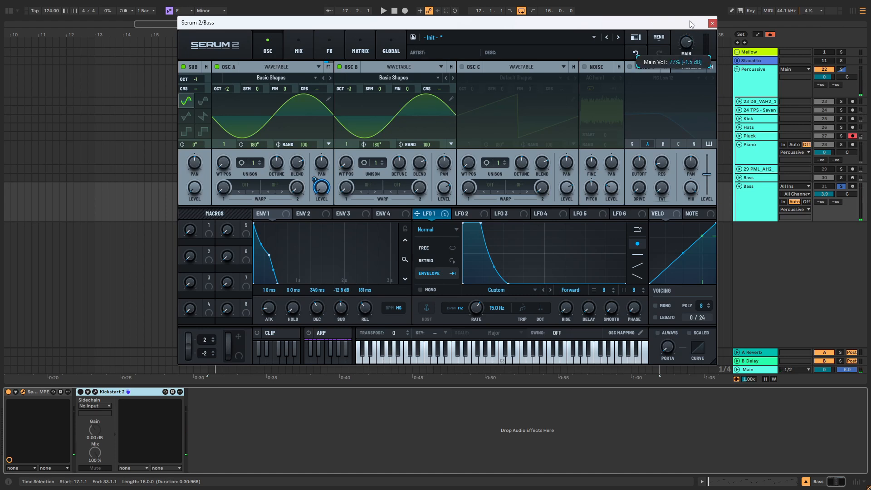
Step: Tighten LFO 1's flat top and decay curve during playback and set its rate to 12.3 Hz
key("space")
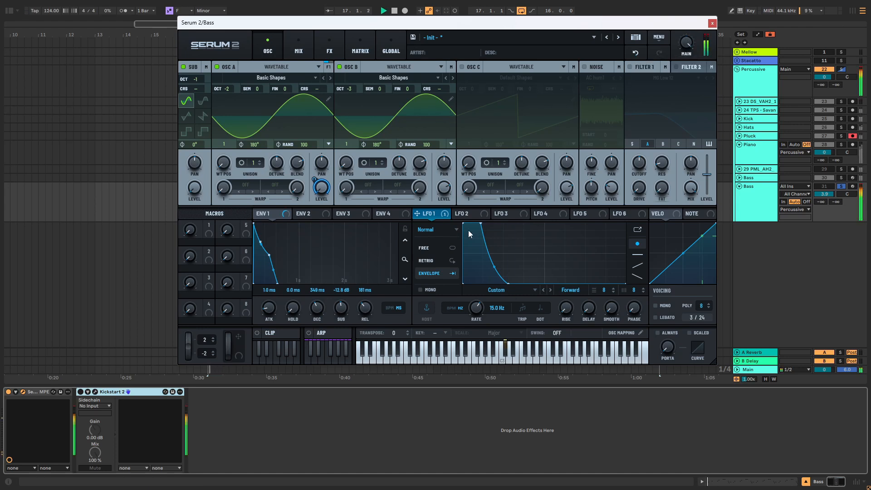
left_click_drag(479, 223, 475, 221)
left_click_drag(484, 271, 490, 274)
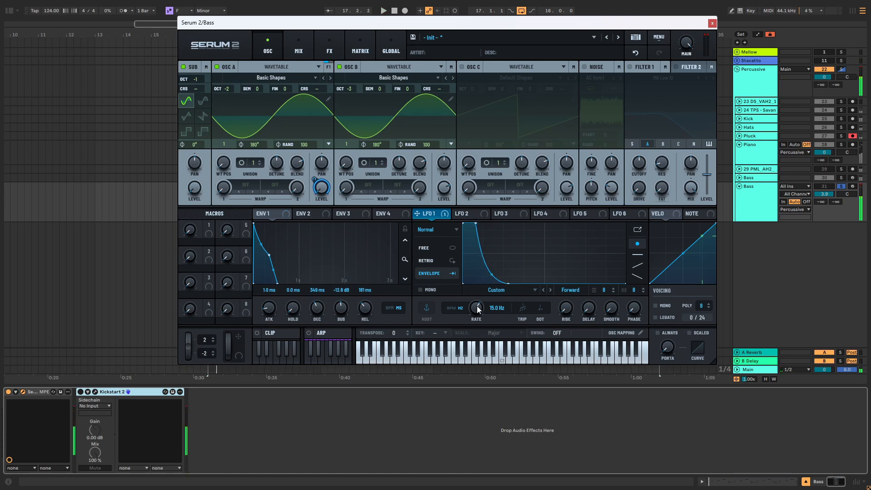
mouse_move(476, 308)
left_mouse_down()
mouse_move(473, 325)
mouse_move(480, 307)
left_mouse_up()
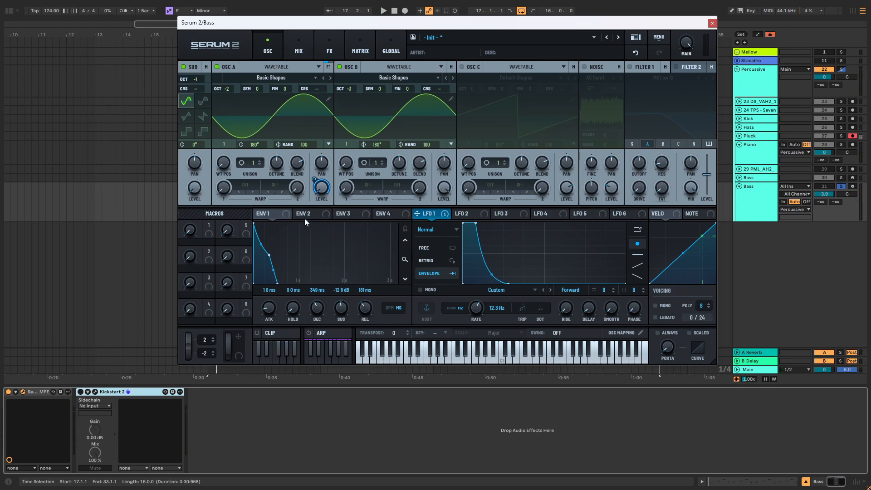
Step: Redraw LFO 2 as a short falling ramp and set it to Envelope mode
left_click(470, 214)
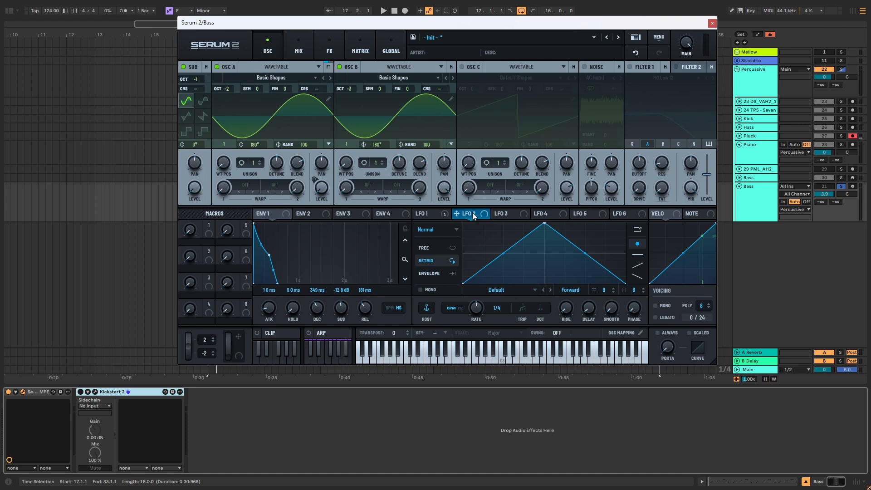
left_click_drag(546, 227, 495, 295)
double_click(480, 229)
left_click(430, 274)
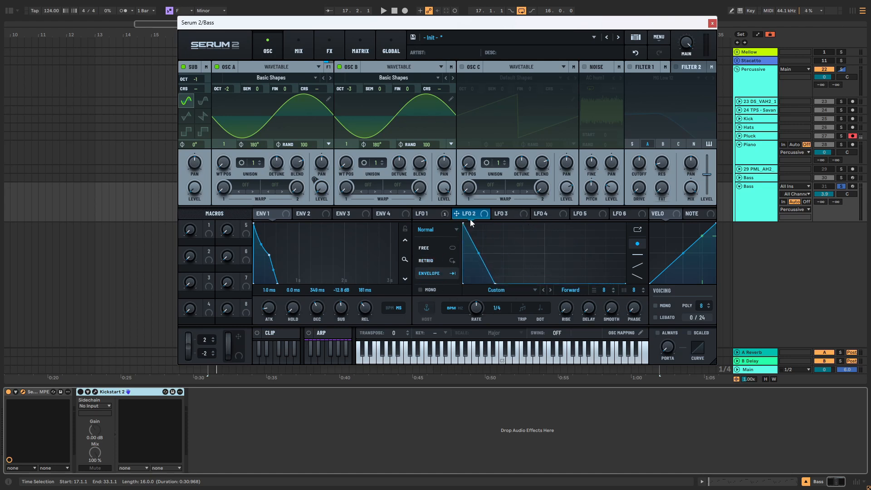
Step: Assign LFO 2 to OSC A's coarse pitch at 25% and bend its falling ramp inward
mouse_move(456, 213)
left_mouse_down()
mouse_move(306, 88)
mouse_move(317, 88)
left_mouse_up()
mouse_move(331, 91)
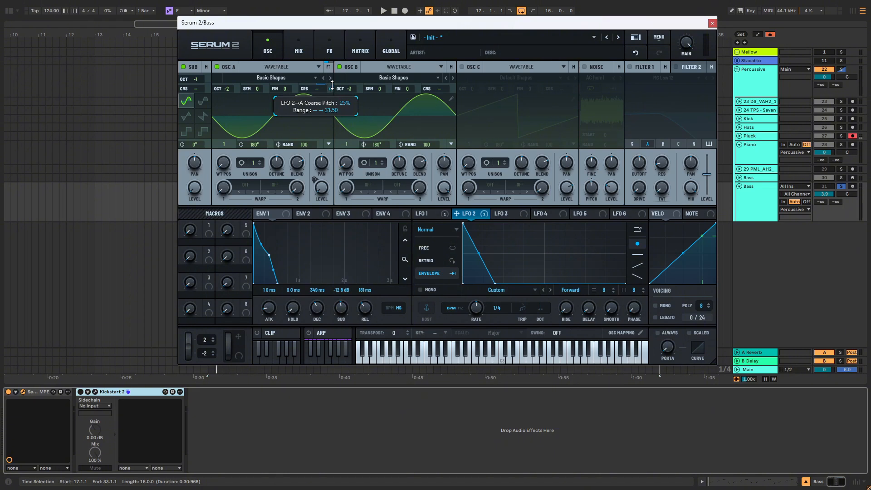
left_click_drag(480, 252, 481, 307)
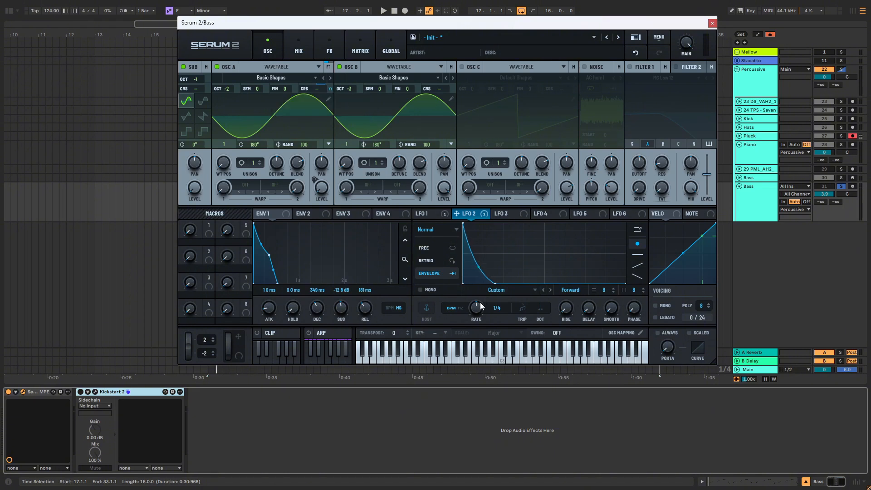
Step: Switch LFO 2's rate to Hz and set it to 8.2 Hz while auditioning the bass
left_click(452, 309)
key("space")
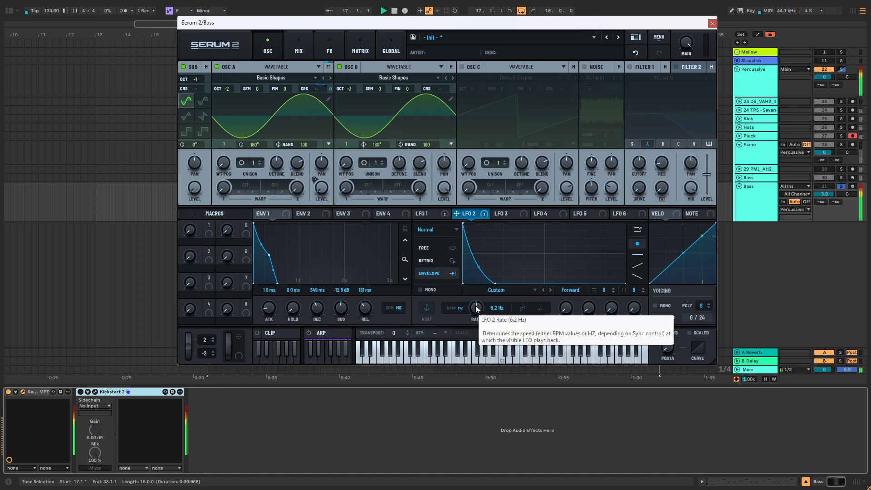
left_click_drag(478, 308, 474, 319)
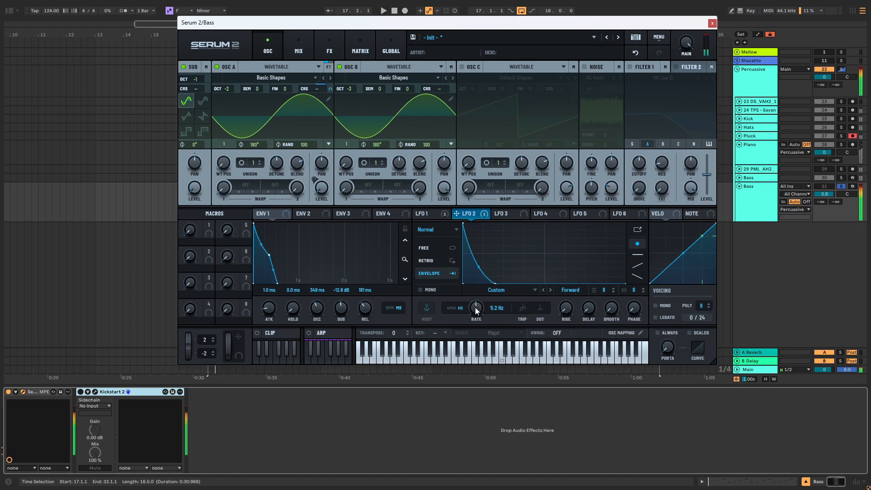
scroll(475, 307, "up", 5)
scroll(478, 305, "up", 4)
scroll(478, 306, "down", 4)
scroll(478, 306, "up", 1)
key("space")
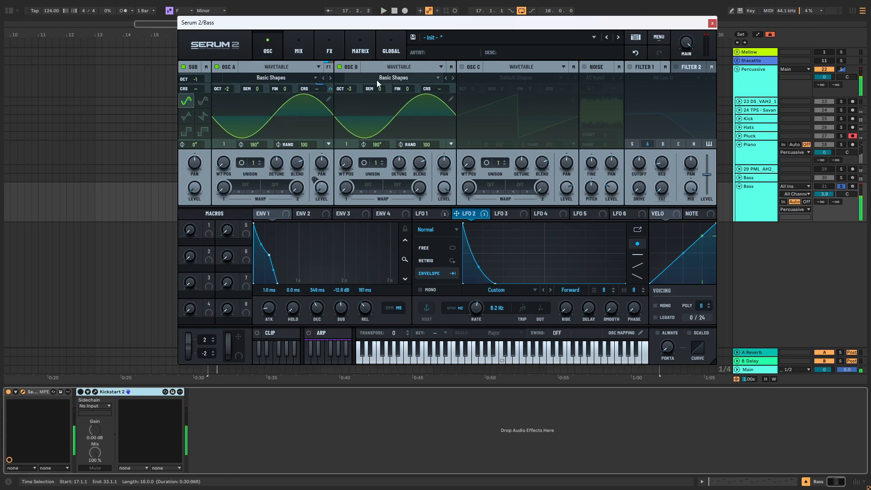
Step: Copy LFO 2's shape to LFO 3, set its rate to 12.7 Hz, and assign it to OSC B's coarse pitch
left_click(504, 215)
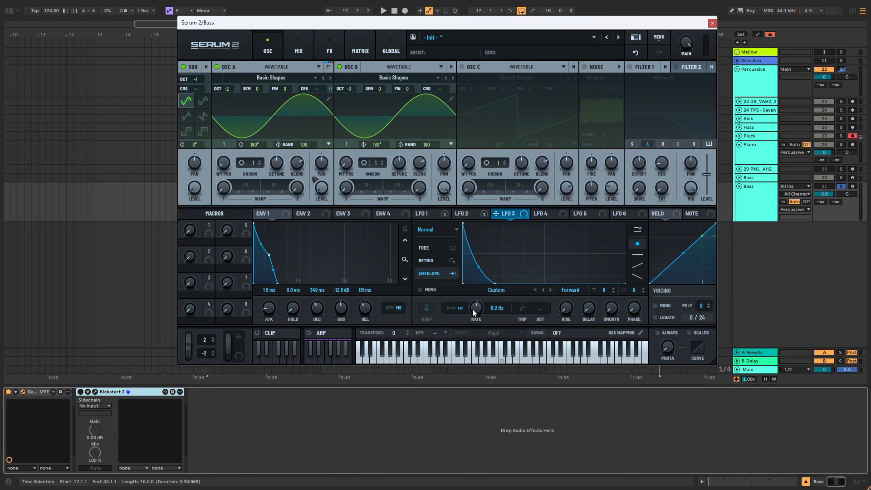
left_click_drag(473, 310, 475, 307)
left_click_drag(505, 216, 441, 88)
key("space")
key("space")
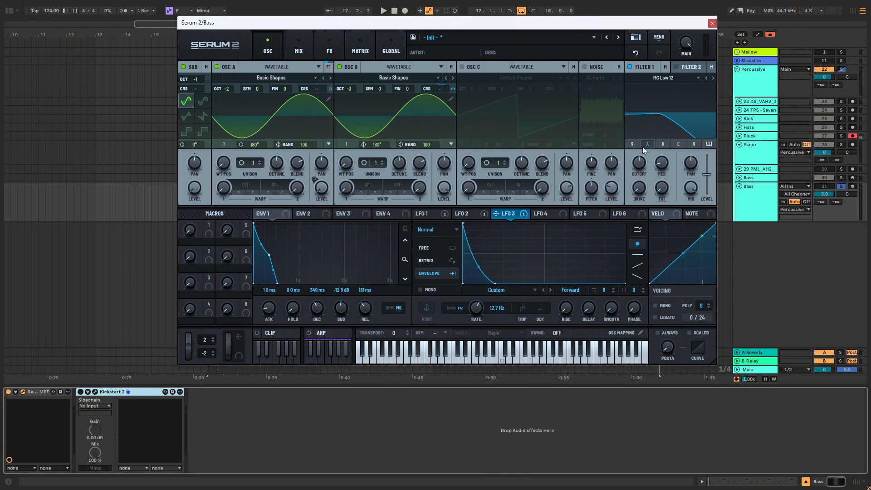
Step: Route OSC B through Filter 1 as MG Low 24 and assign ENV 2 to the filter cutoff at 27%
left_click(663, 144)
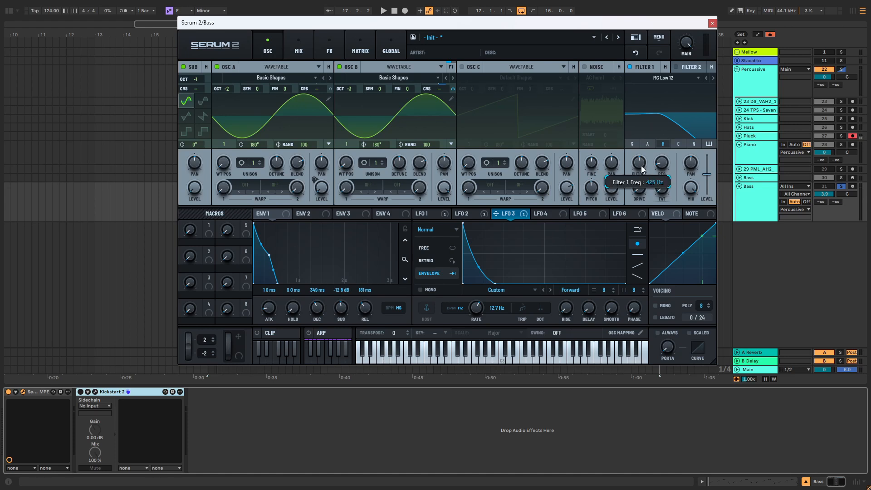
left_click(713, 77)
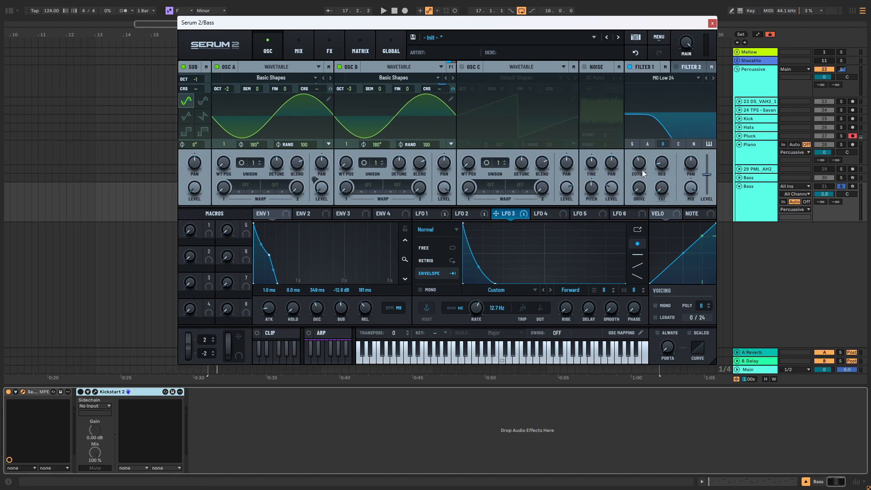
left_click(329, 213)
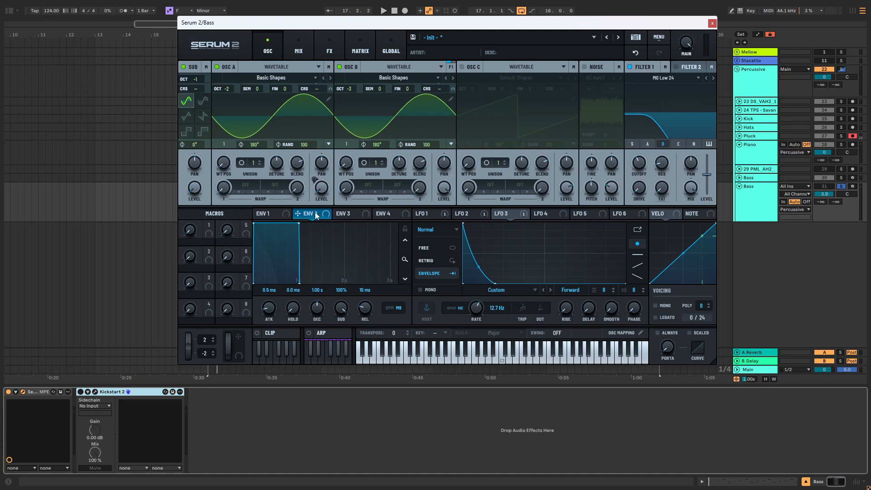
left_click_drag(316, 215, 632, 169)
Step: Audition the filtered bass and lower Serum 2's main volume
key("space")
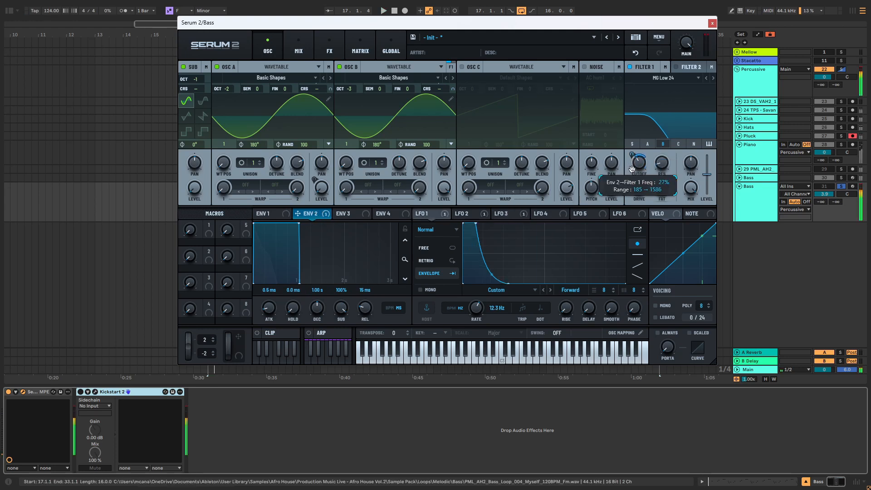
key("space")
key("space")
left_click_drag(686, 47, 684, 53)
key("space")
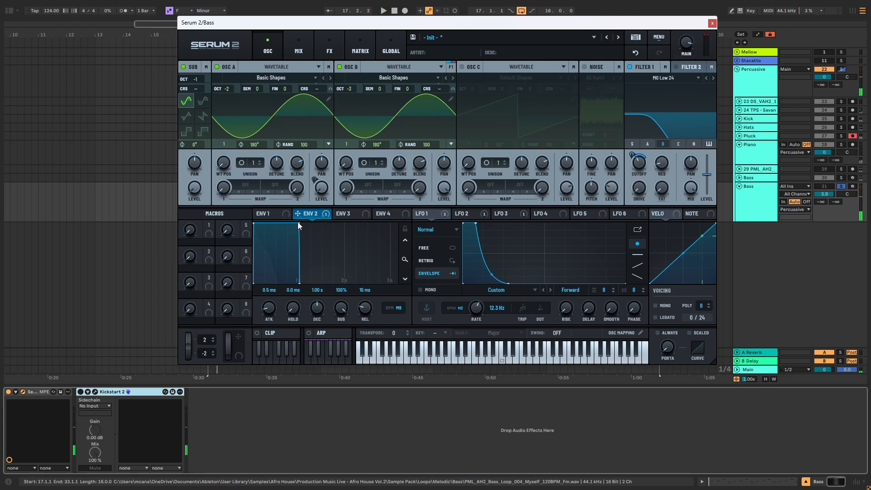
Step: Shape ENV 2 with a 246 ms decay, 16% sustain and 123 ms release
left_click_drag(298, 222, 269, 255)
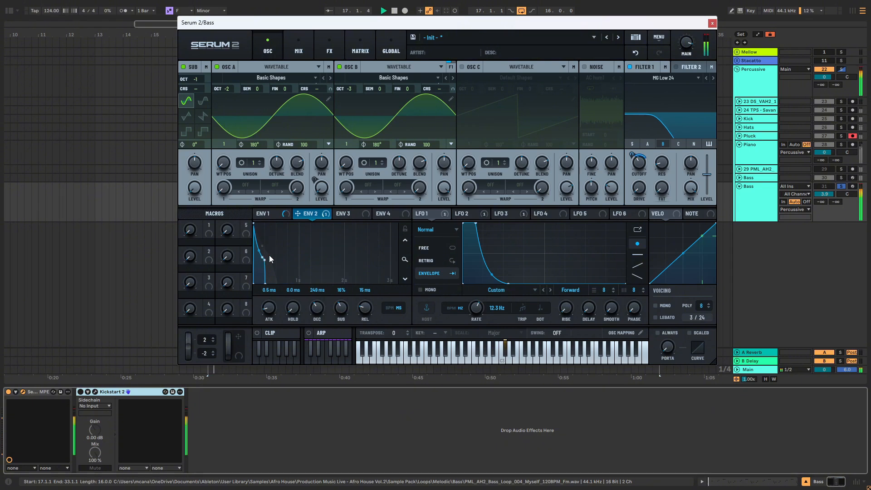
left_click_drag(369, 309, 342, 320)
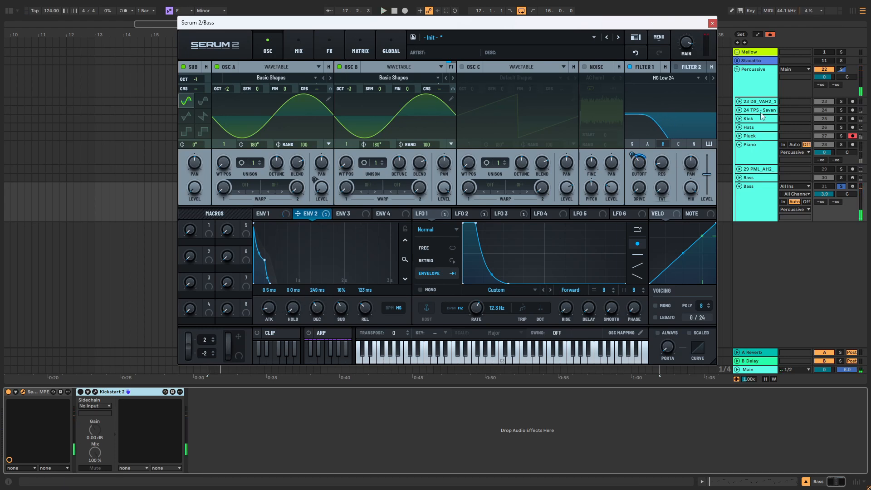
Step: Set OSC B's first warp to FM (Sub), raise its amount and audition the bass
left_click(368, 185)
mouse_move(399, 245)
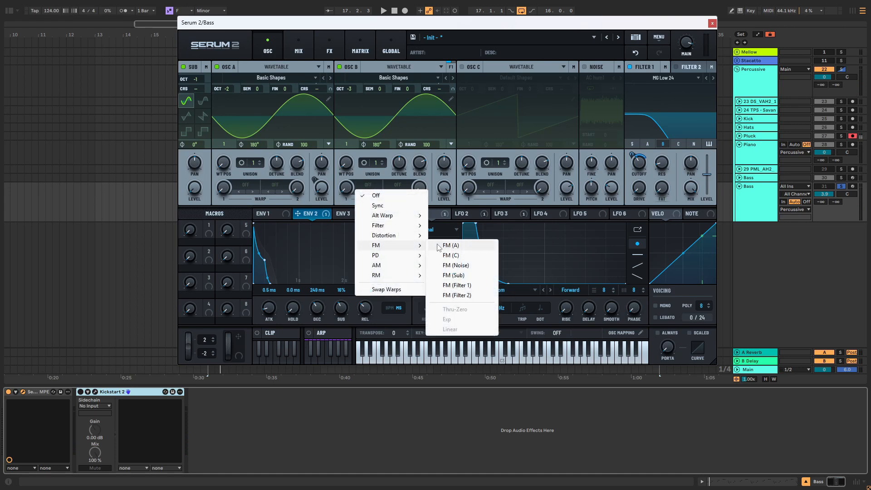
left_click(467, 276)
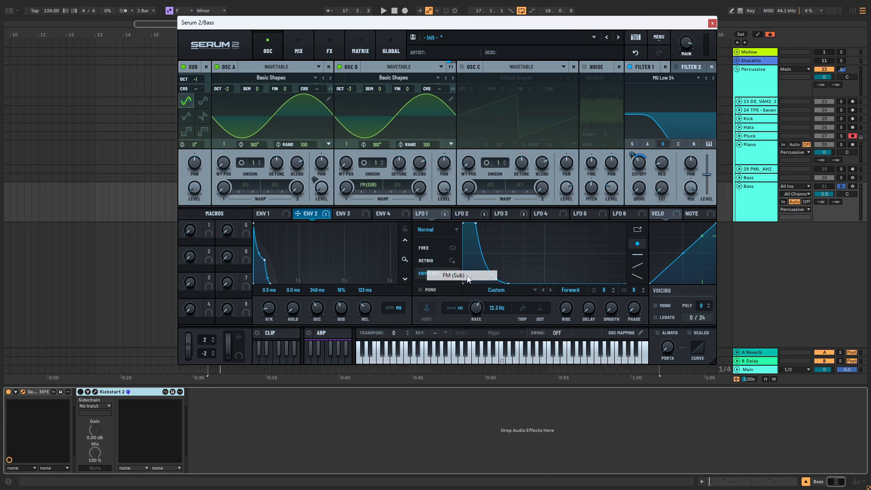
left_click_drag(346, 187, 340, 164)
key("space")
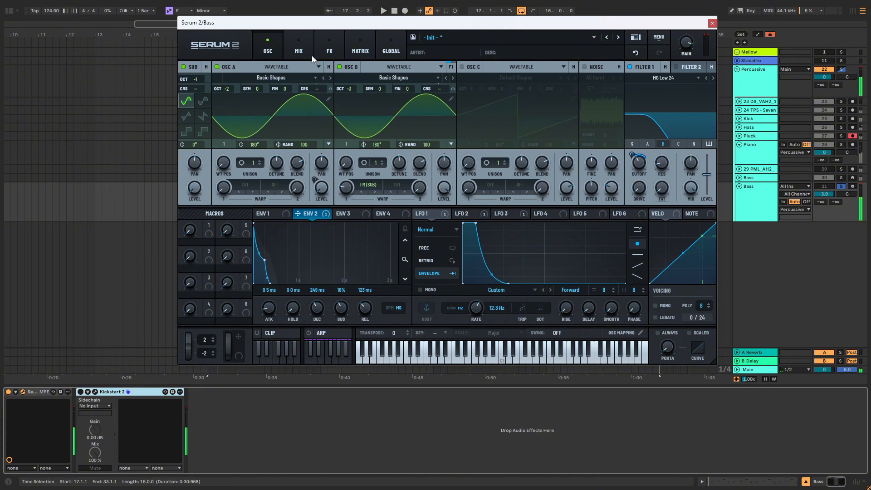
Step: Add a Distortion effect and assign LFO 4, with its rate set to 16.0 Hz, to the distortion's mix
left_click(328, 47)
left_click(189, 83)
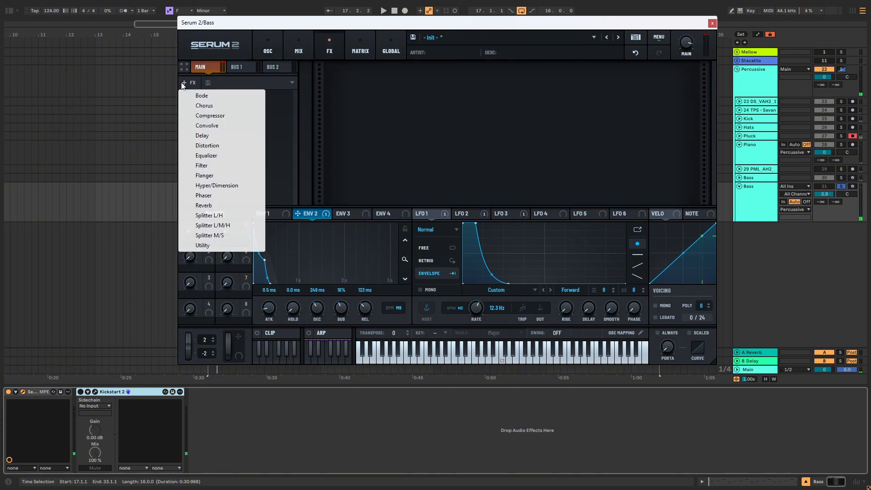
left_click(214, 144)
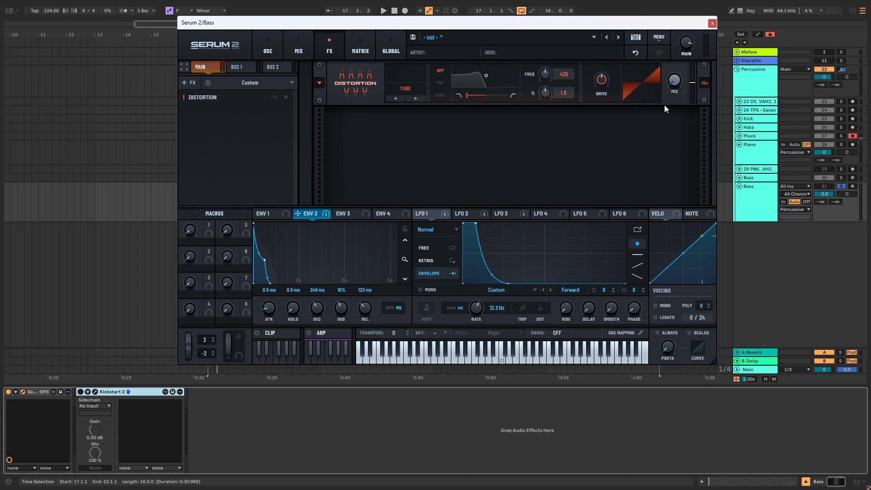
left_click_drag(521, 216, 555, 212)
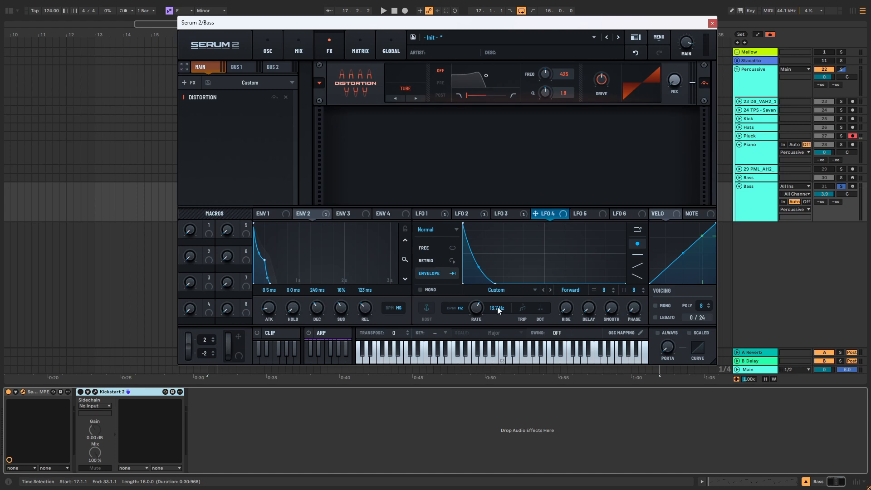
scroll(497, 307, "up", 3)
left_click_drag(554, 214, 675, 82)
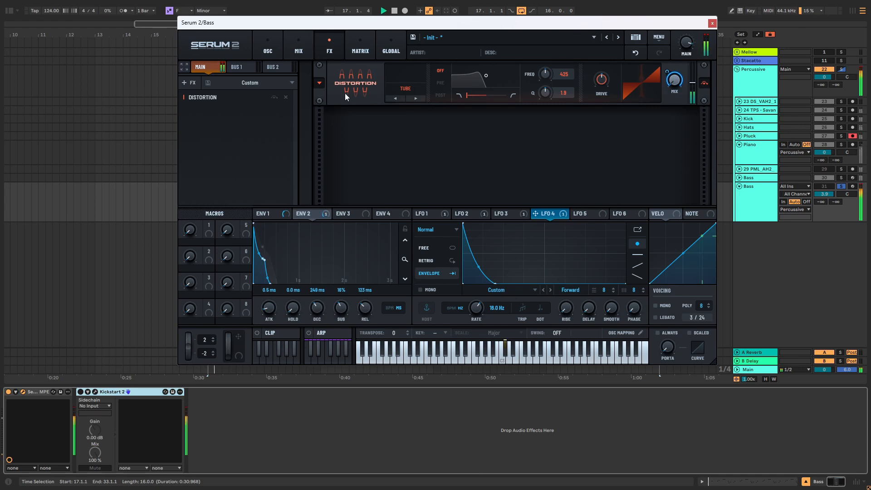
Step: Add a Filter effect after the distortion, set it to MG Low 12, raise its cutoff and audition the bass
left_click(189, 83)
left_click(205, 165)
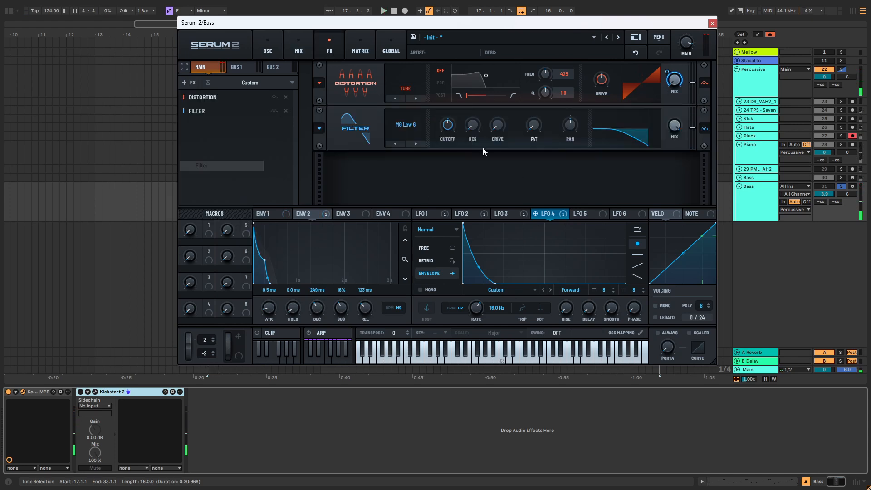
left_click_drag(449, 127, 454, 117)
key("space")
key("space")
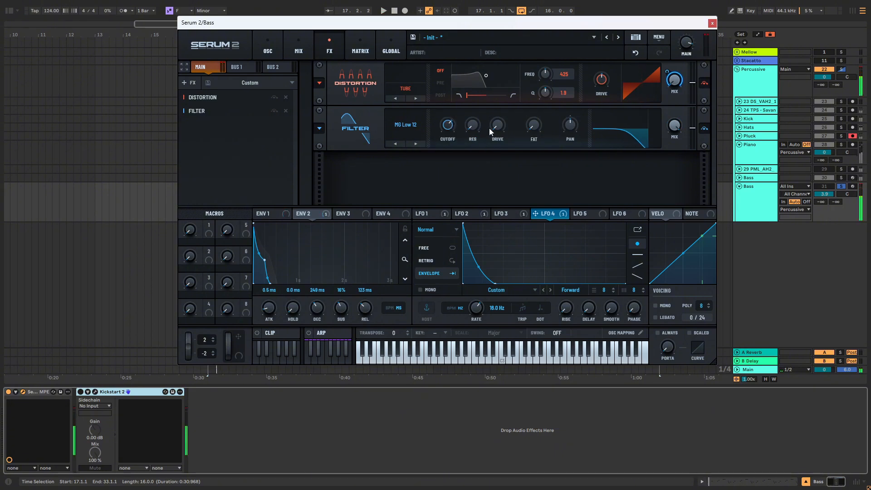
Step: Return to the oscillator view, audition the bass and show ENV 1's settings
left_click(282, 45)
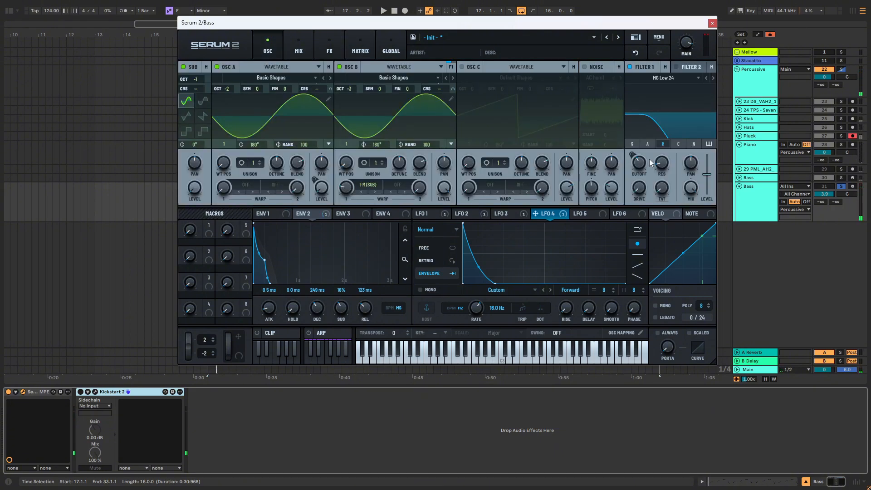
key("space")
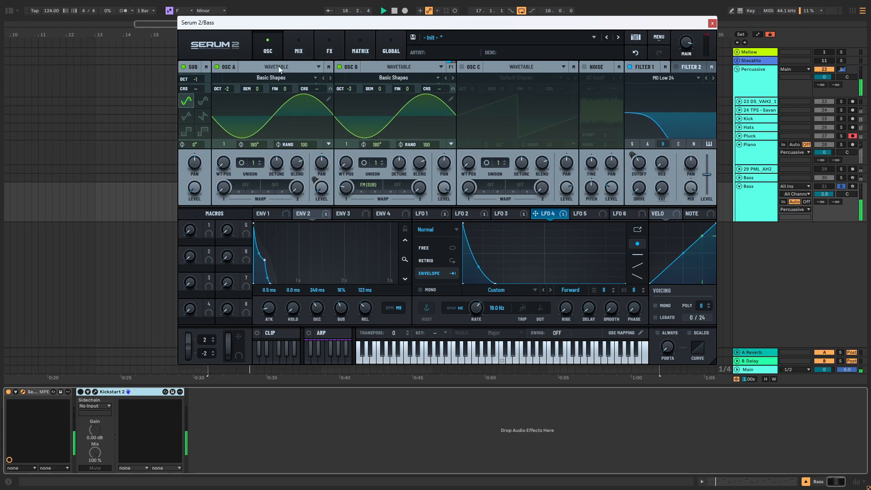
left_click_drag(325, 215, 691, 35)
left_click(267, 217)
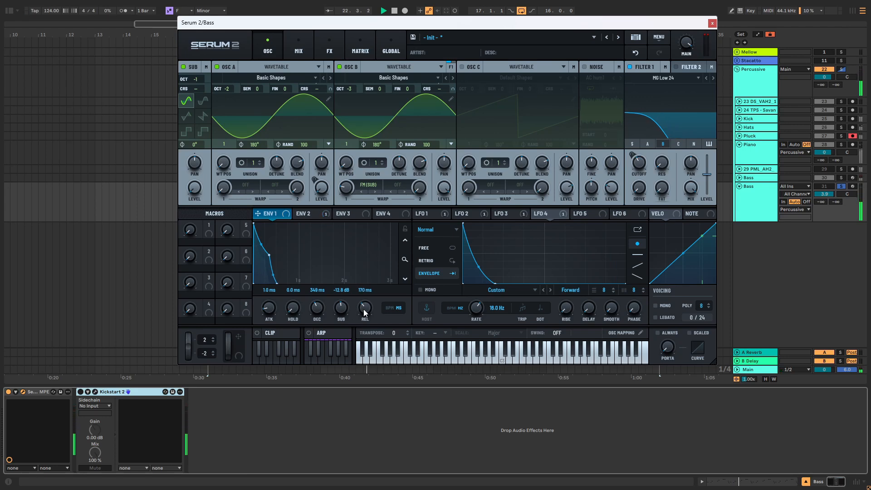
Step: Compare with the soloed bass on track 30, and shorten track 31's ENV 1 to a 279 ms decay and 101 ms release
left_click(842, 179)
key("space")
key("space")
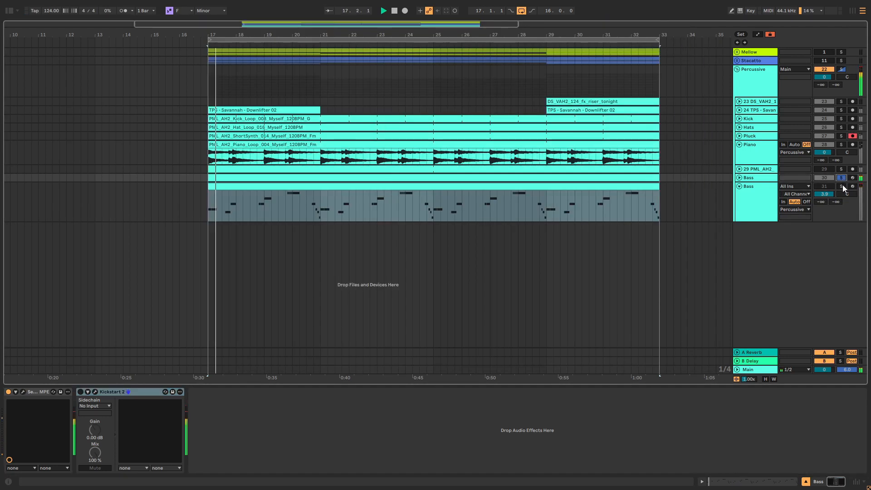
left_click(841, 186)
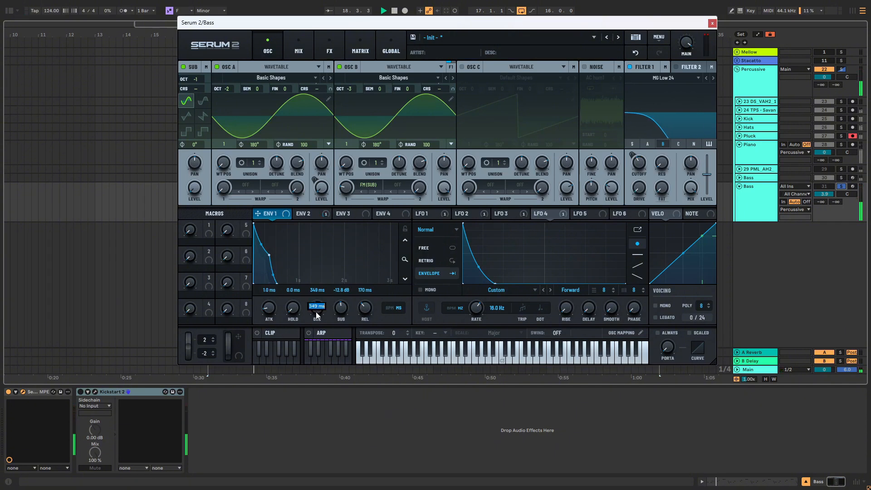
left_click_drag(320, 306, 366, 314)
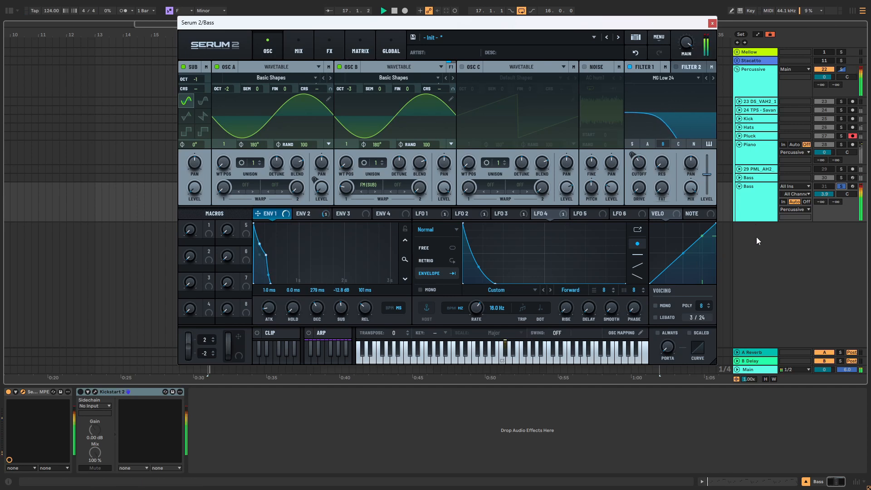
key("space")
Step: Turn off the solos on track 31 and the Percussive group, and activate track 31's bass in place of track 30
left_click(789, 190)
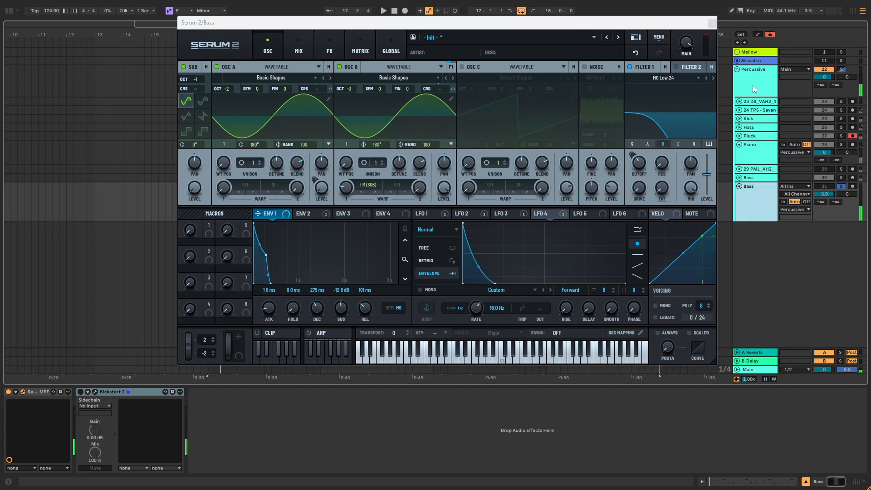
left_click(750, 78)
left_click(846, 70)
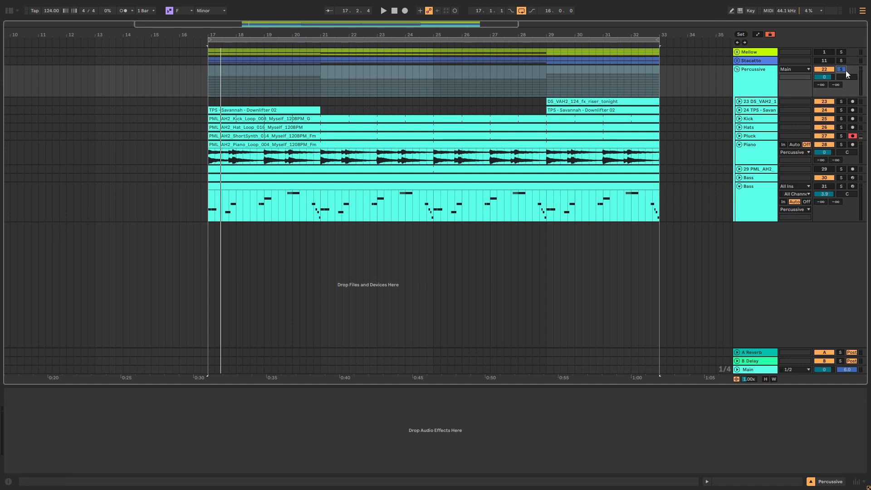
left_click(772, 187)
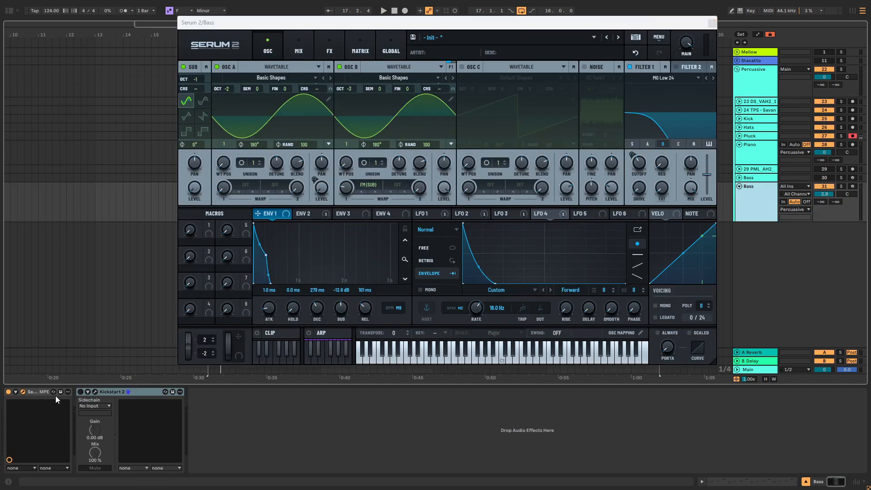
Step: Enable Kickstart 2 on track 31, audition the new bass within the full percussive mix and close Serum 2
left_click(83, 390)
key("space")
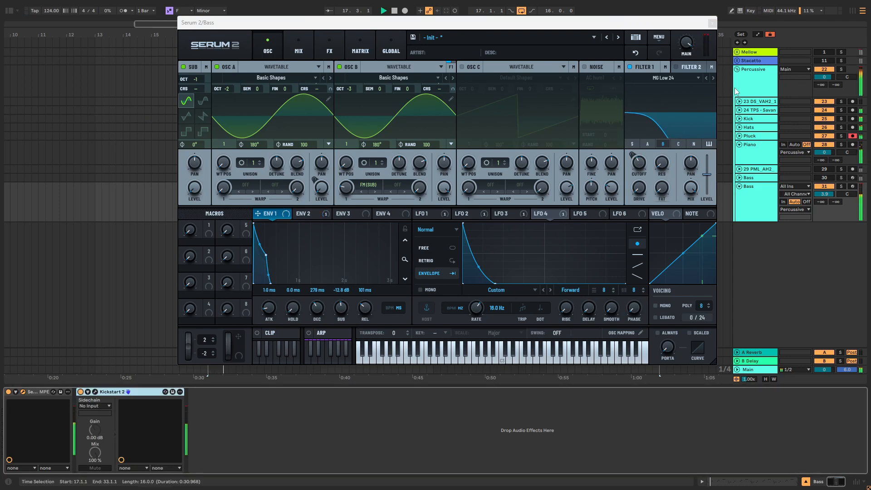
left_click_drag(685, 47, 685, 56)
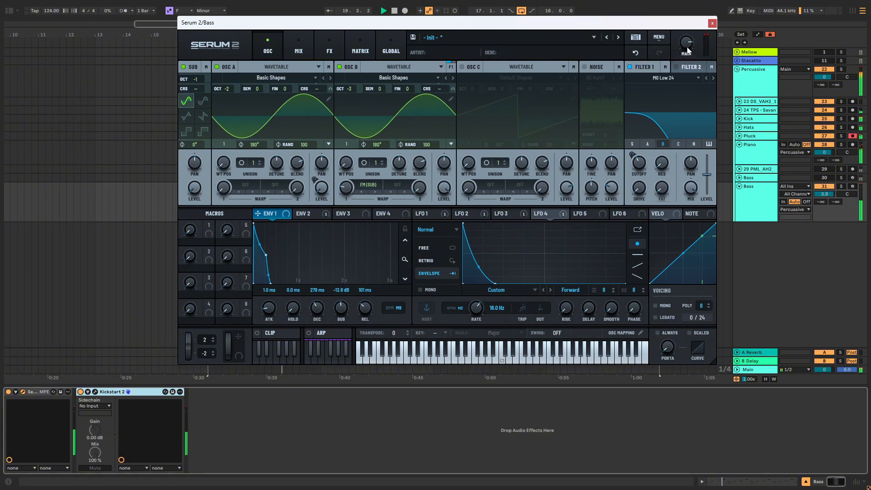
left_click(825, 189)
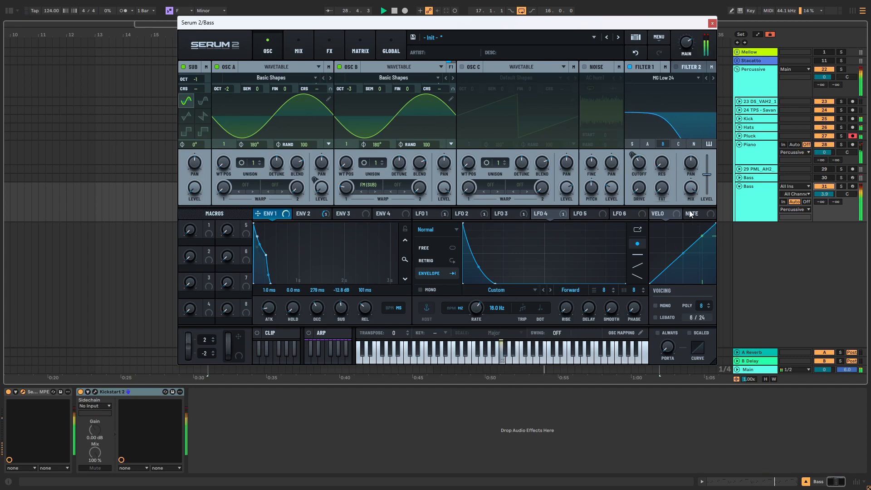
key("space")
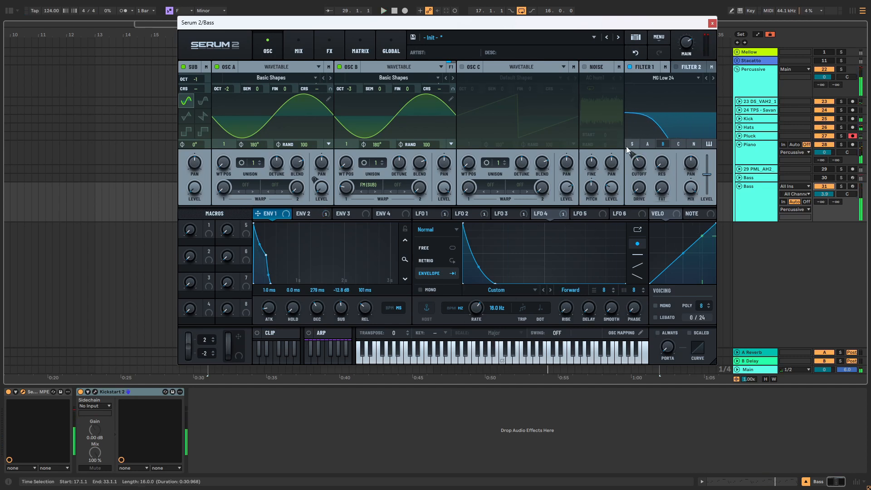
left_click(712, 23)
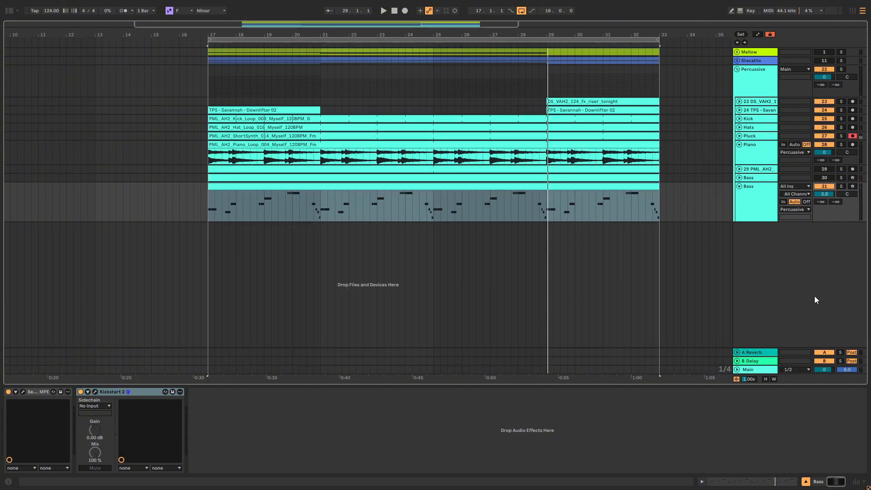